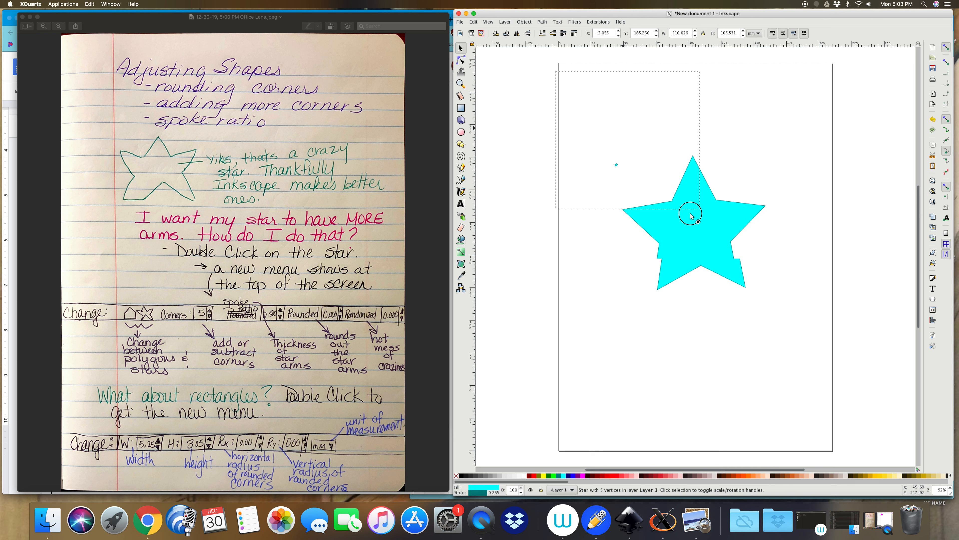
Step: Delete the tiny stray star beside the large cyan star
click(616, 166)
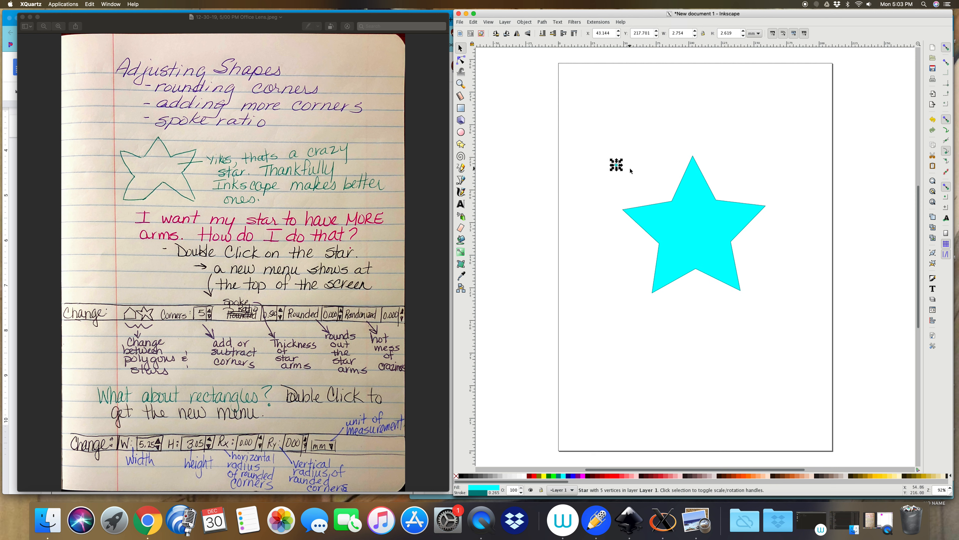
key(Delete)
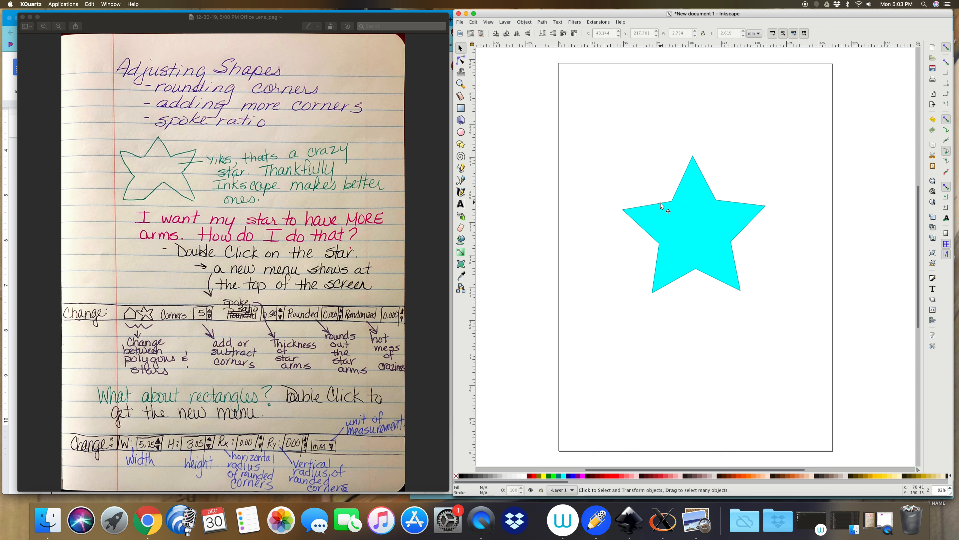
Step: Open the large cyan star for shape editing, switching it to a polygon and back to a star
double_click(694, 223)
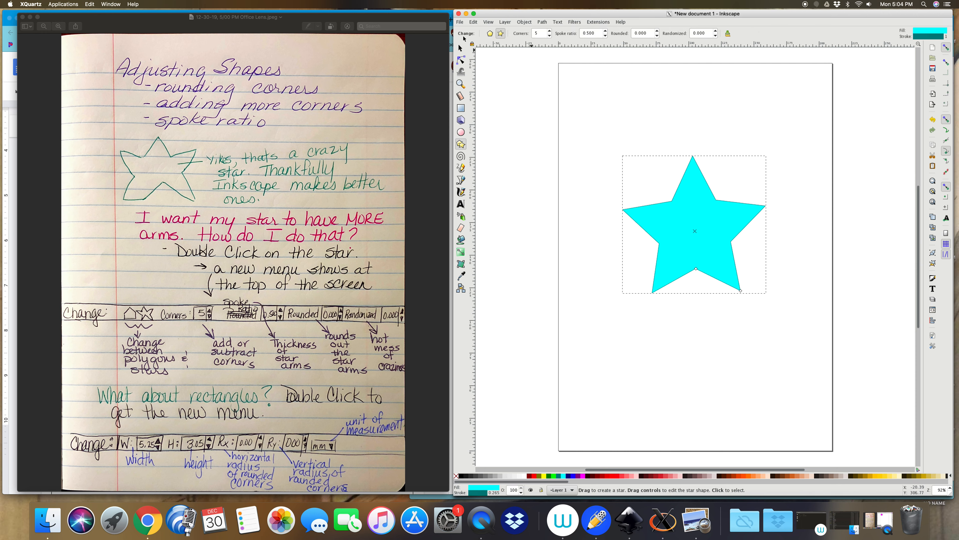
click(490, 34)
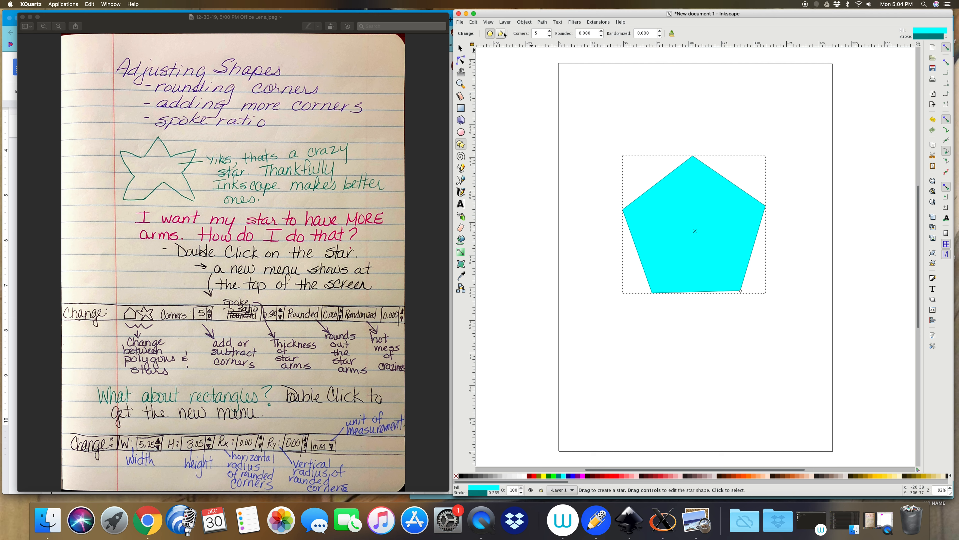
click(501, 34)
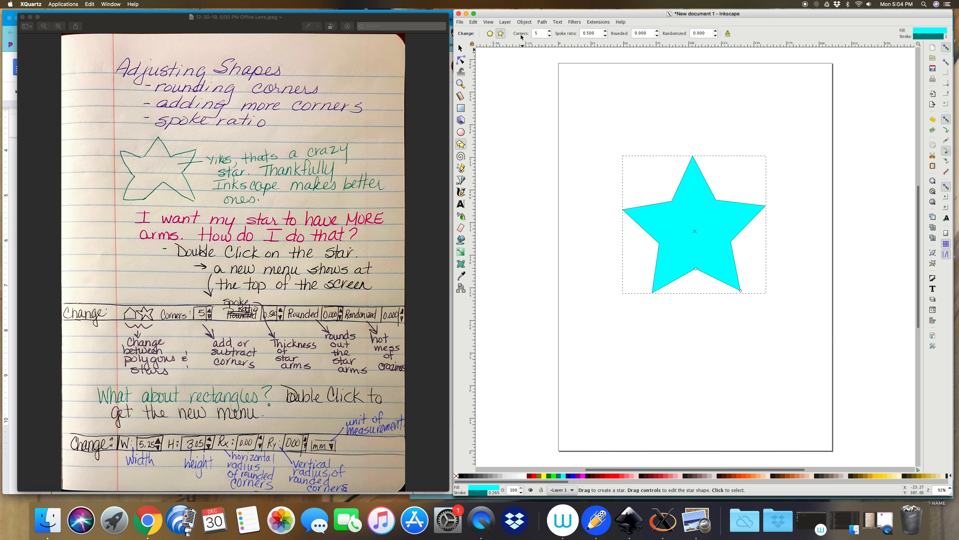
Step: Increase the large star's number of corners to 9
click(549, 31)
click(549, 31)
click(550, 32)
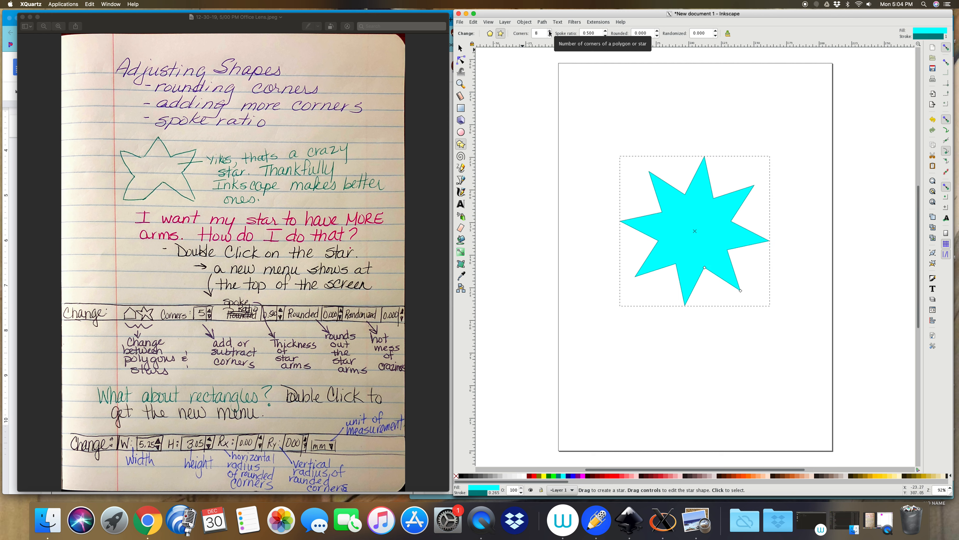
click(549, 31)
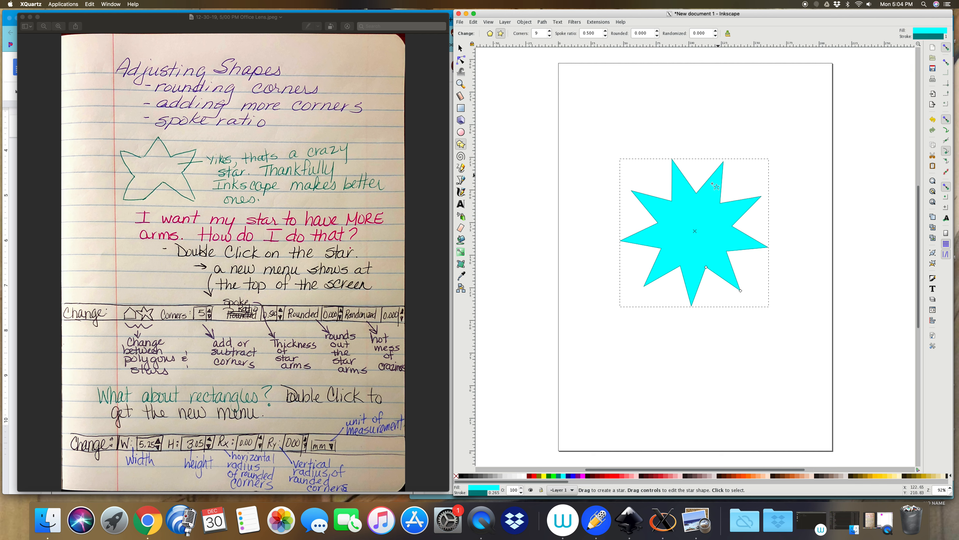
Step: Set the large star's spoke ratio to 0.75
drag(596, 33, 582, 33)
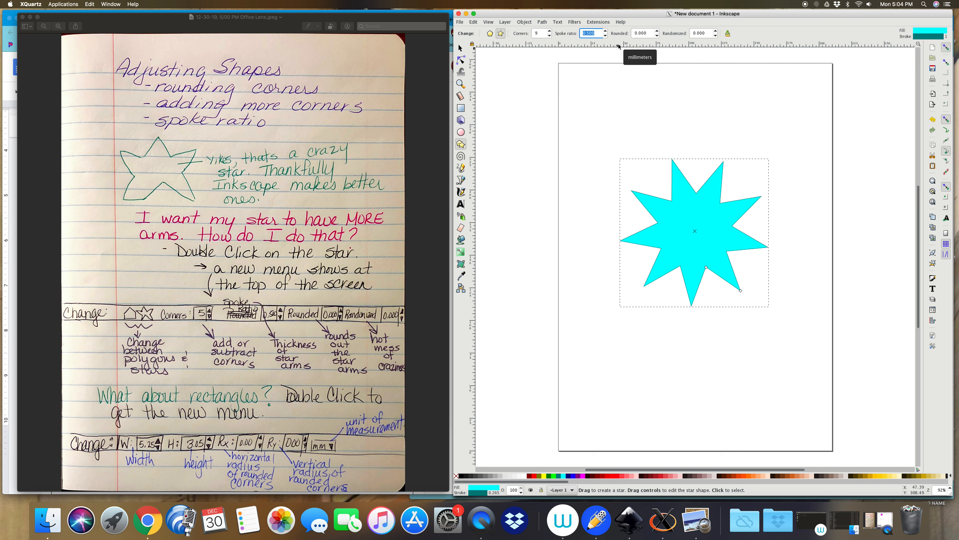
text(.75)
key(Return)
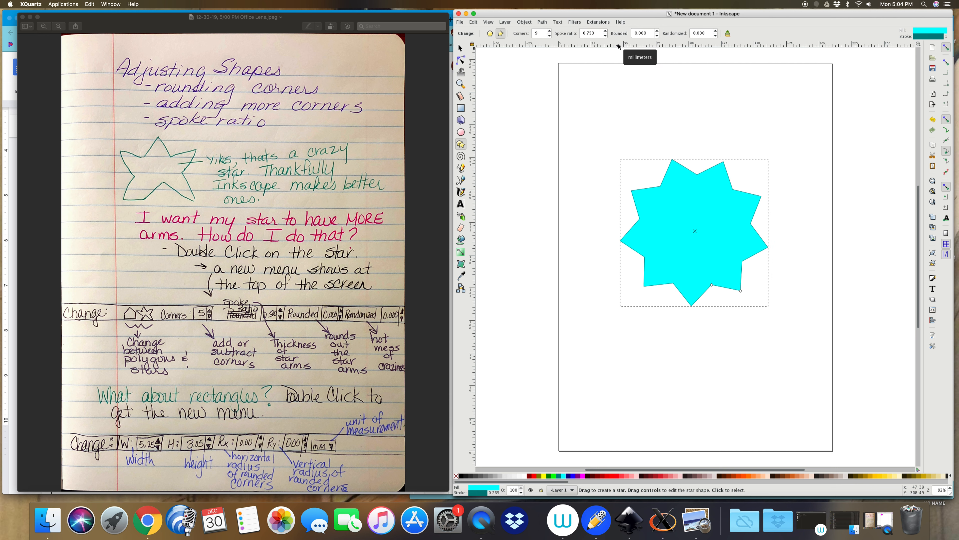
Step: Set the large star's spoke ratio to 0.25 for thin arms
drag(599, 33, 581, 34)
text(.25)
key(Return)
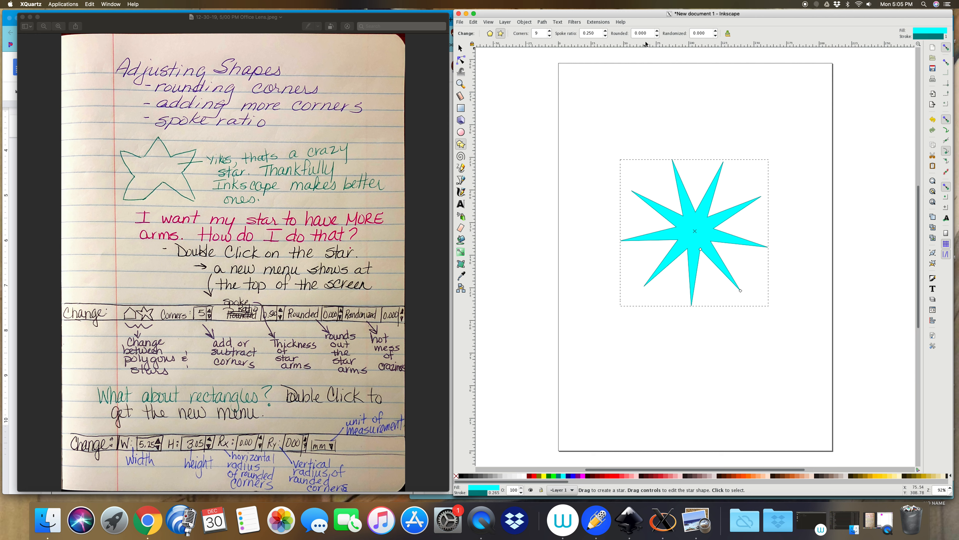
Step: Adjust the rounding of the large star's arms up and down, ending at 0.290
click(657, 33)
click(657, 32)
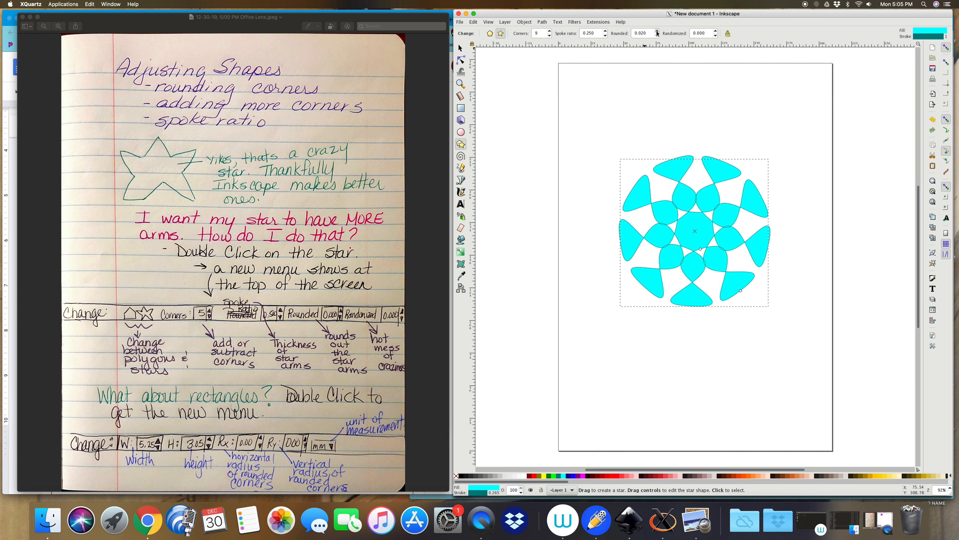
click(658, 36)
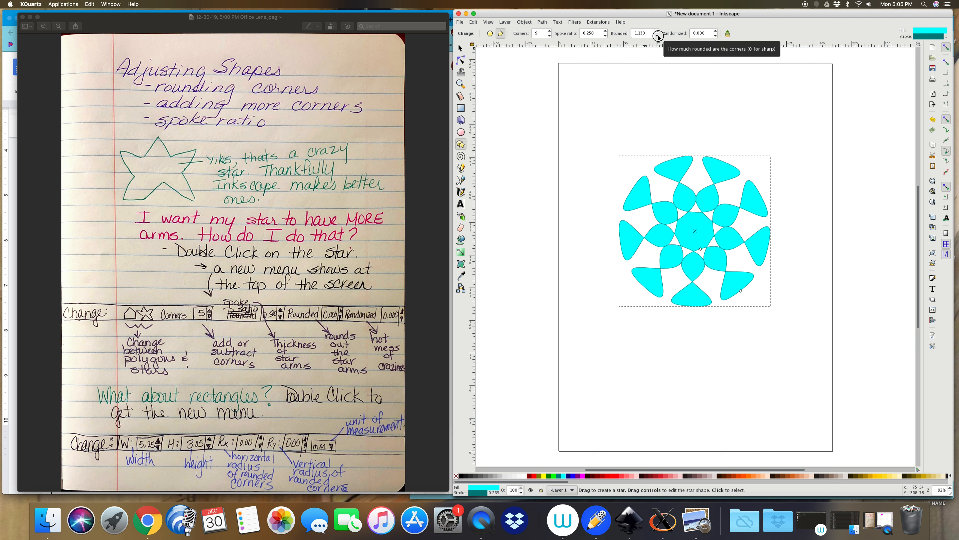
click(658, 36)
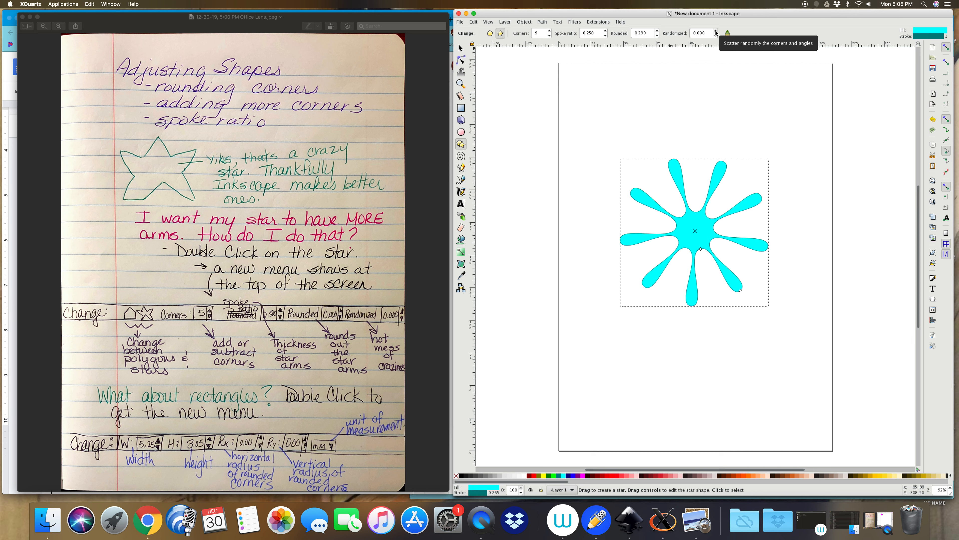
Step: Try randomizing the large star's corners to about 0.5 and reset the randomization to 0
click(716, 32)
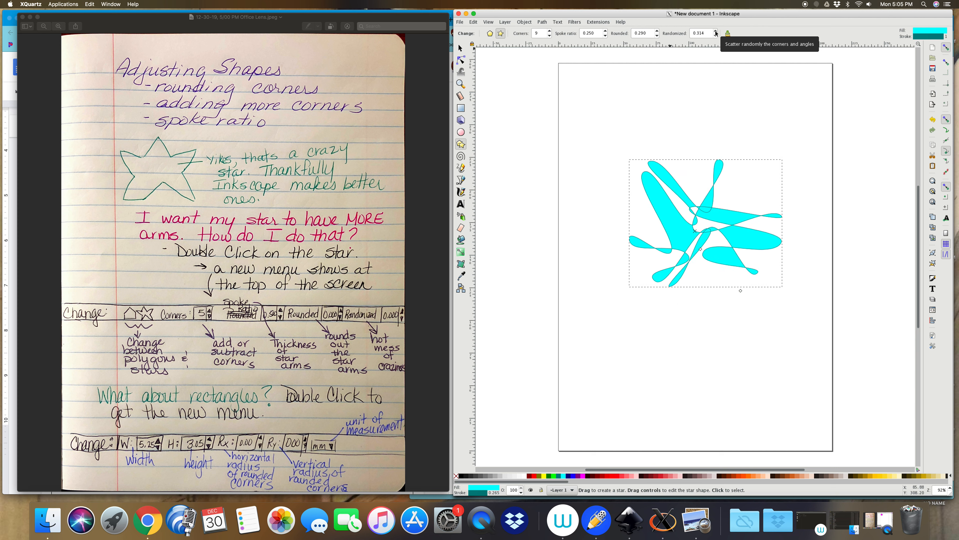
click(716, 32)
click(716, 32)
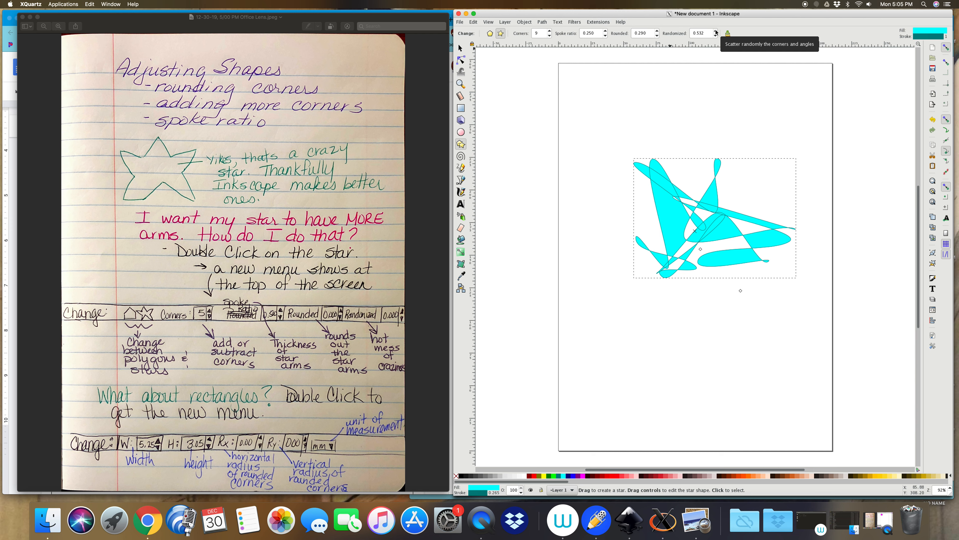
drag(706, 33, 681, 32)
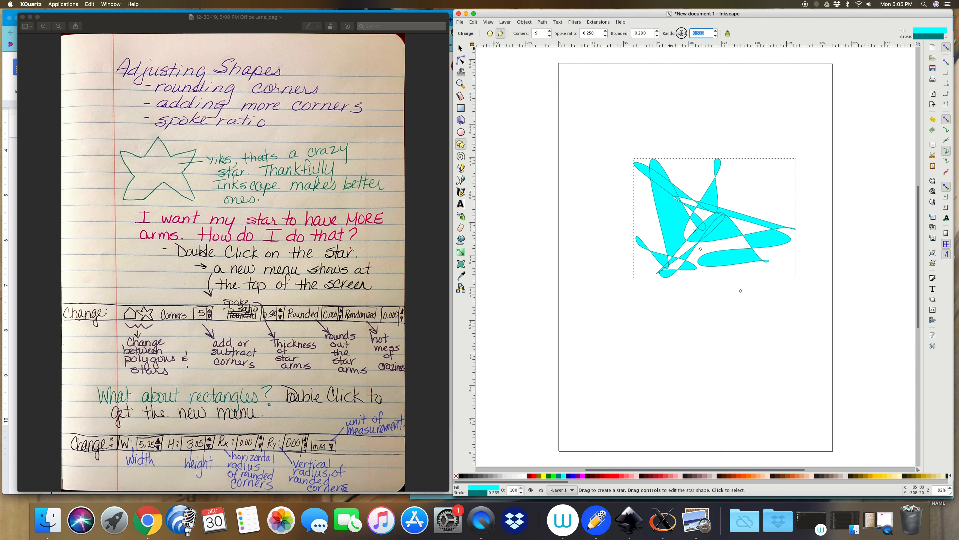
text(0)
key(Return)
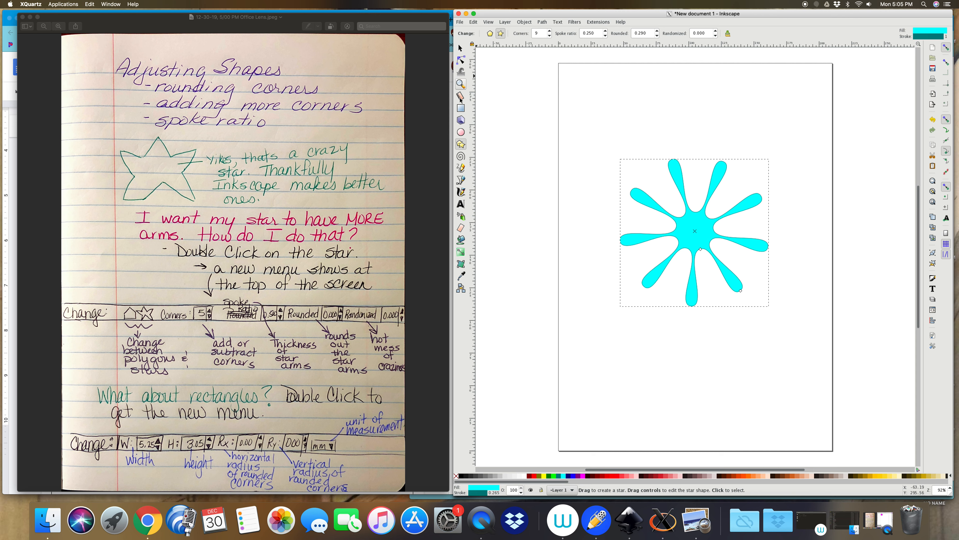
Step: Switch the rounded nine-armed star to a polygon and back to a star
click(490, 33)
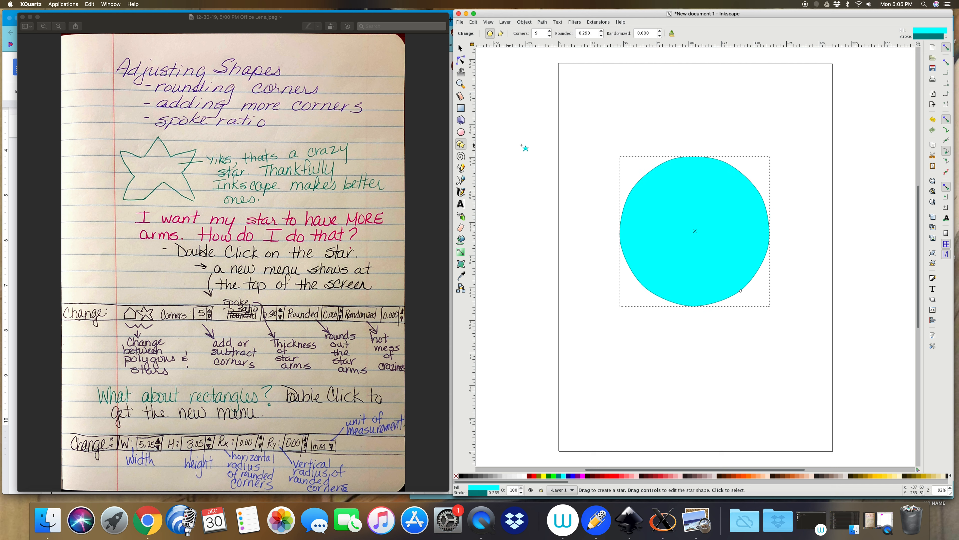
click(501, 33)
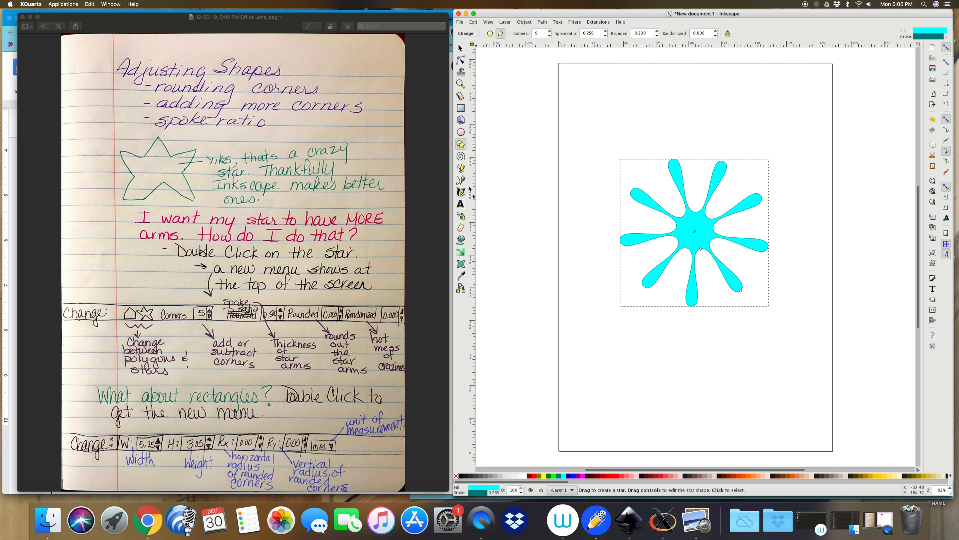
Step: Deselect the large star and draw a small new star near the page's upper-left corner
click(461, 51)
click(565, 144)
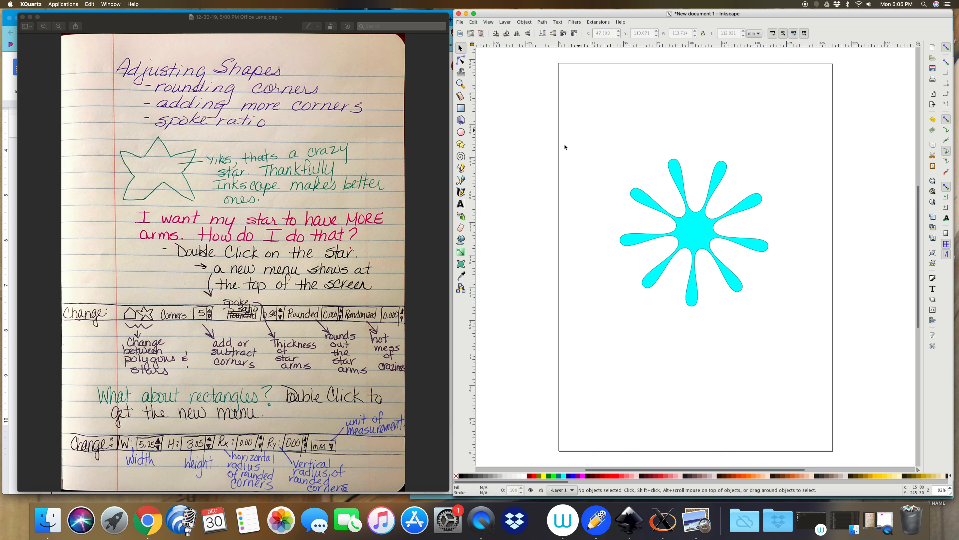
click(461, 145)
drag(600, 102, 619, 126)
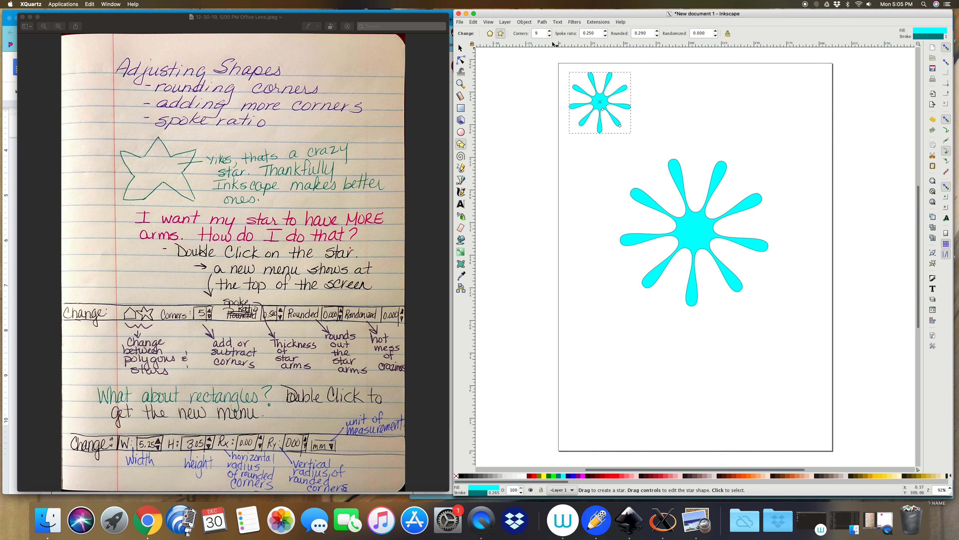
Step: Give the small star 5 corners, a 0.5 spoke ratio and 0 rounding, and convert it to a polygon
drag(541, 36, 530, 36)
text(5)
drag(595, 35, 582, 35)
text(.5)
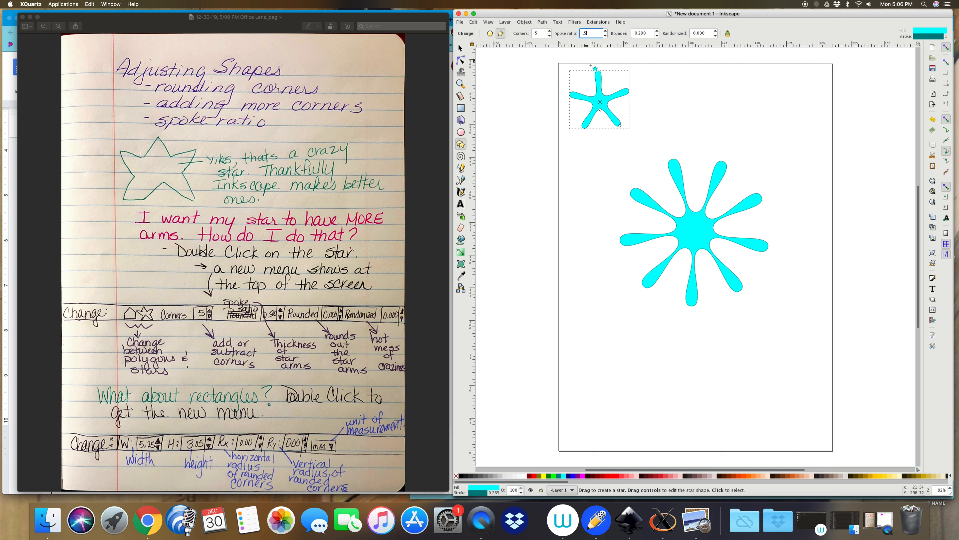
key(Tab)
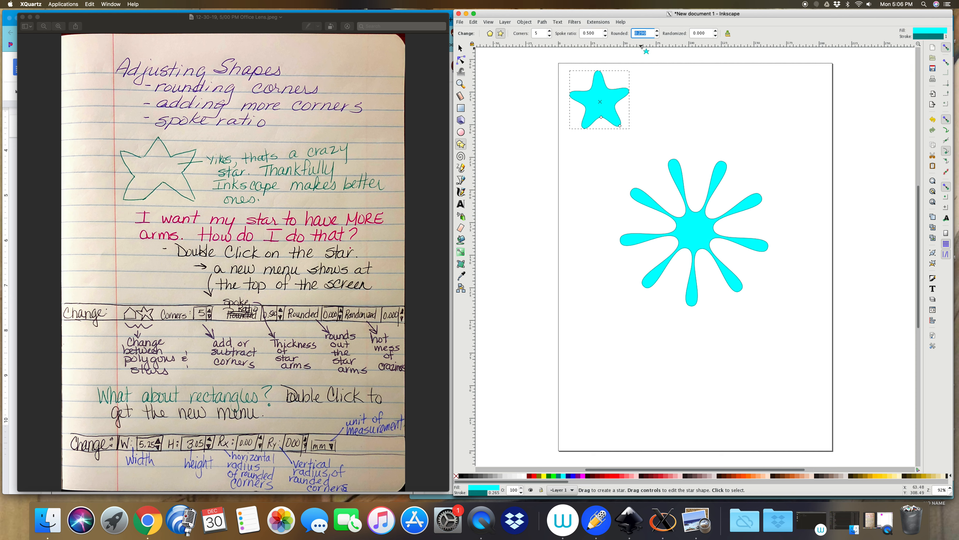
text(0)
key(Return)
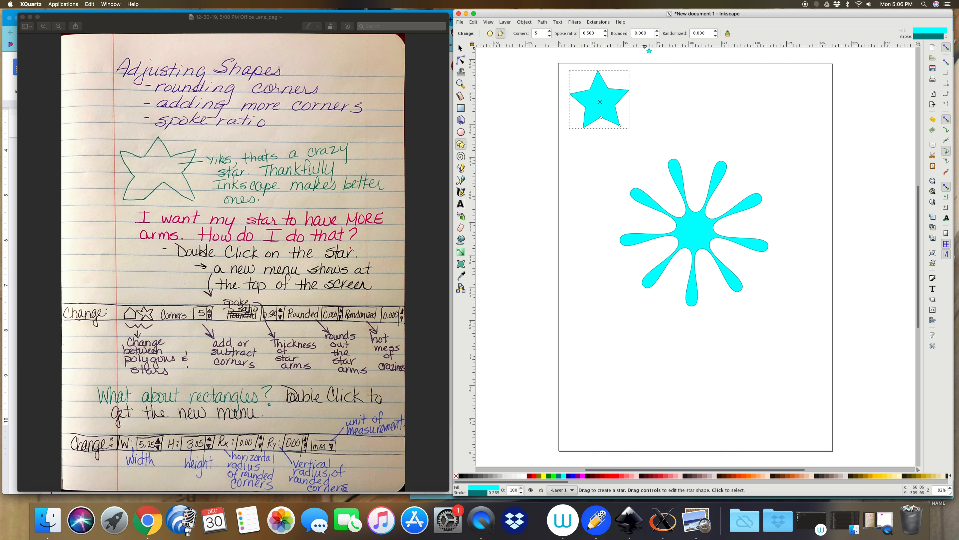
click(490, 34)
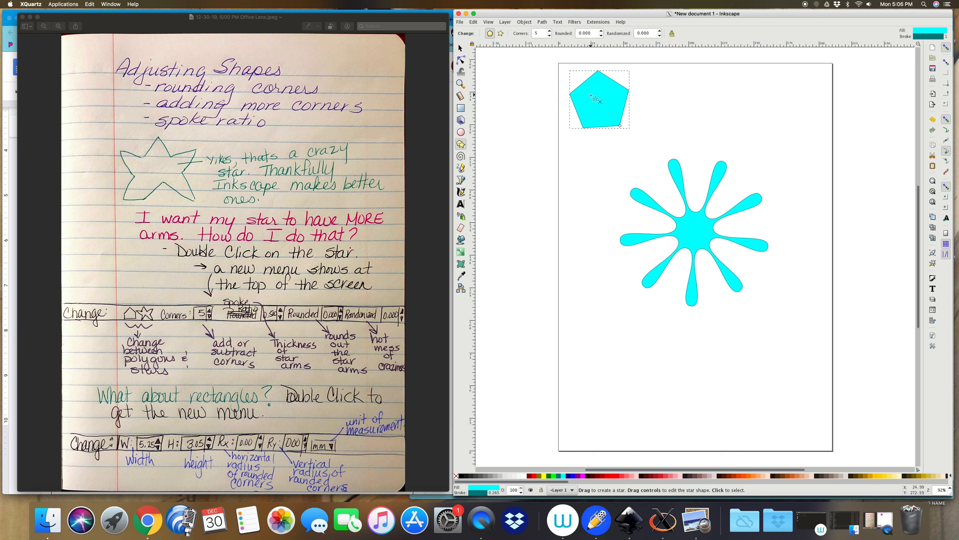
Step: Move the large rounded star to the page's lower-left corner and the small pentagon to the upper middle of the page
click(460, 48)
click(598, 114)
drag(598, 112, 733, 126)
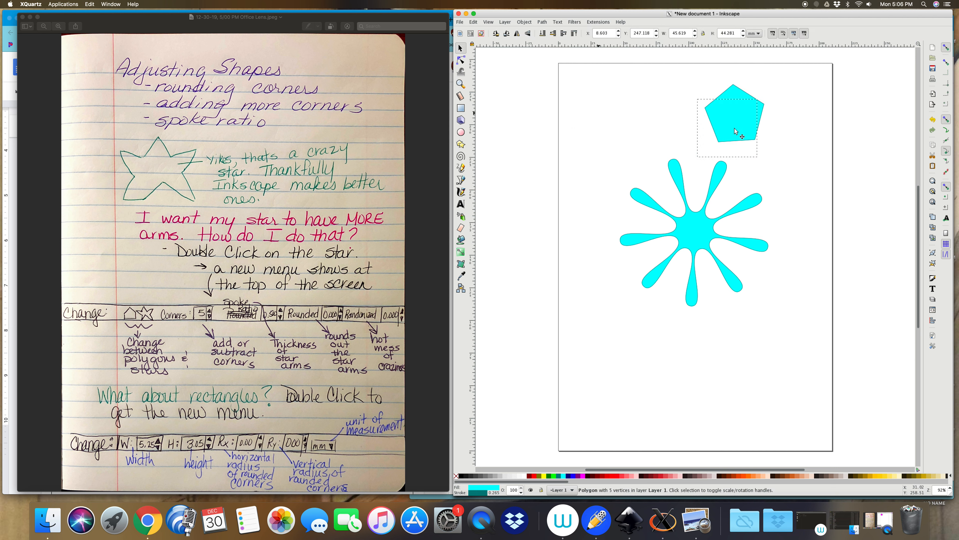
drag(701, 221, 617, 456)
drag(736, 116, 694, 187)
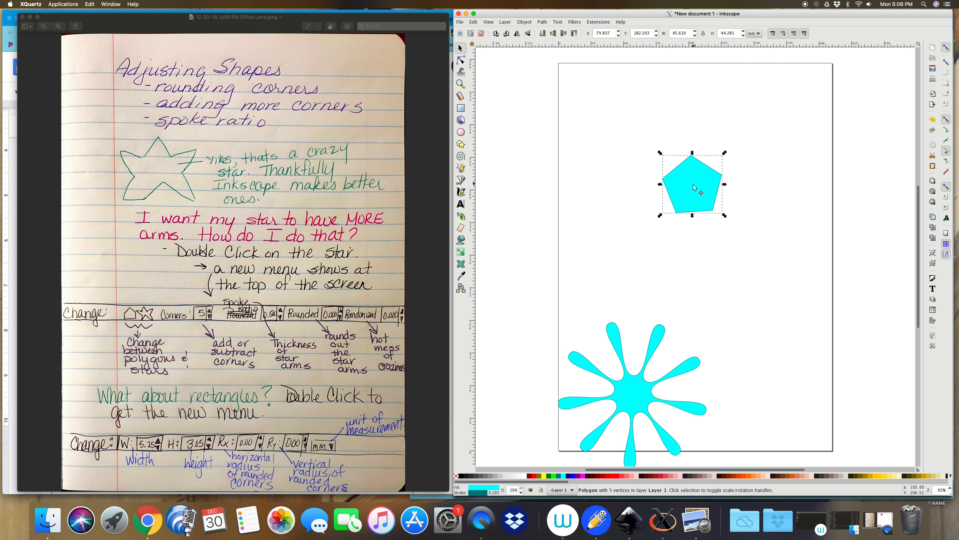
Step: Fill the pentagon with purple and set its number of corners to 8
click(582, 476)
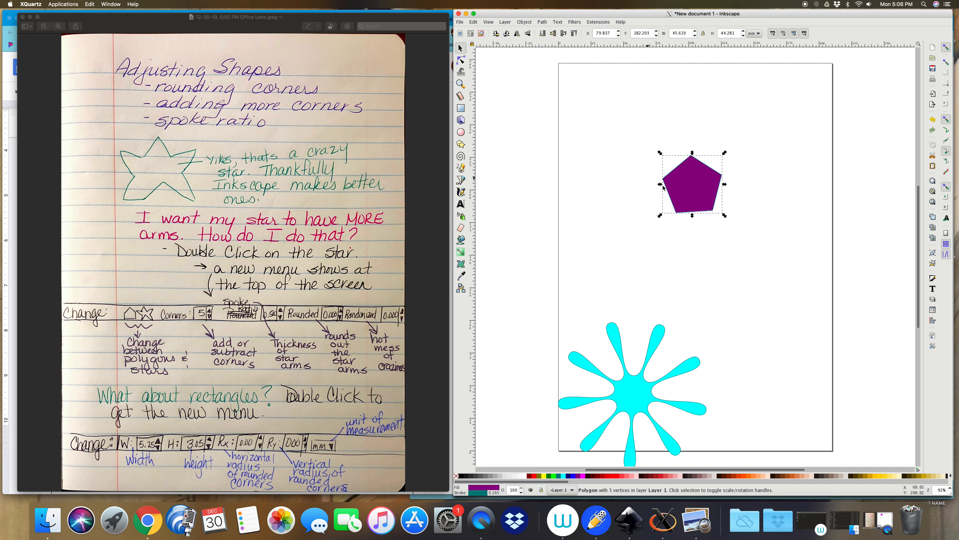
click(695, 184)
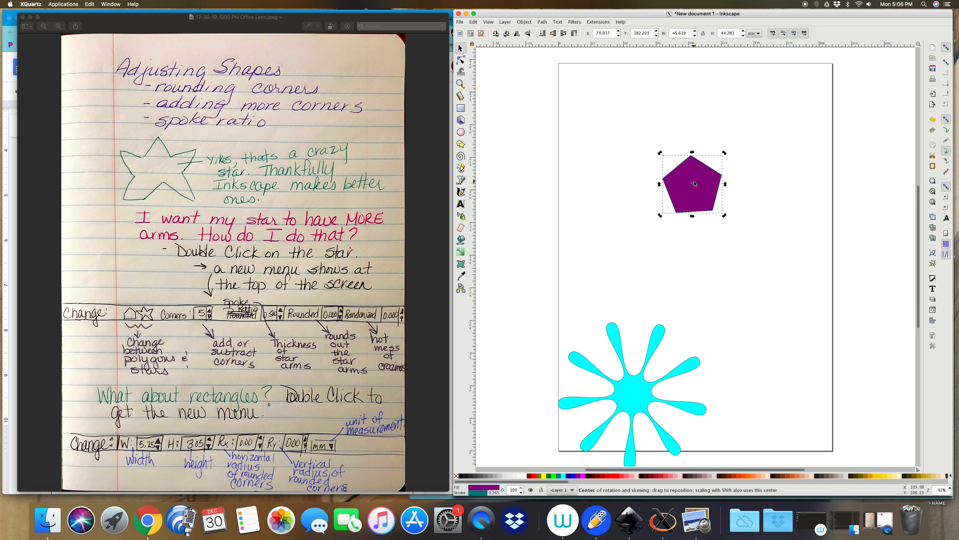
click(697, 186)
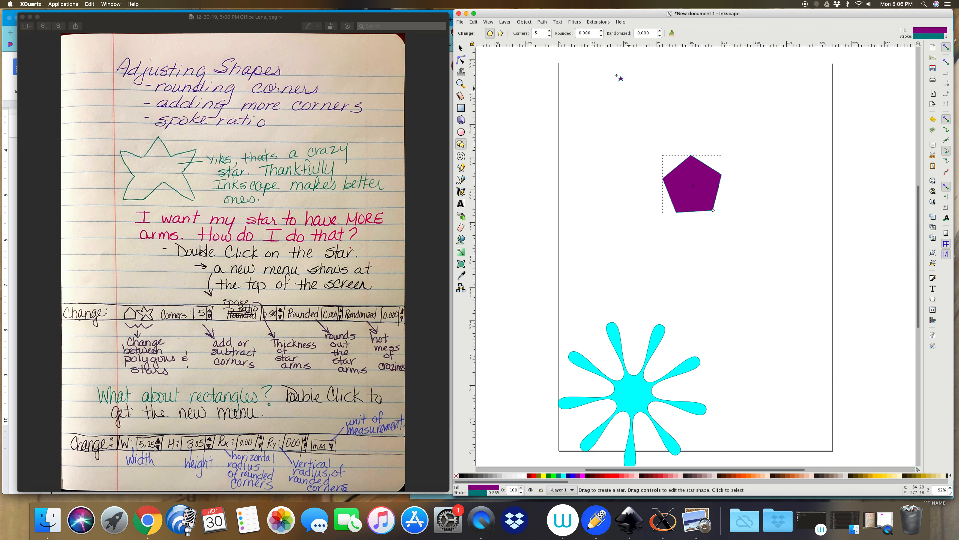
double_click(543, 33)
key(Return)
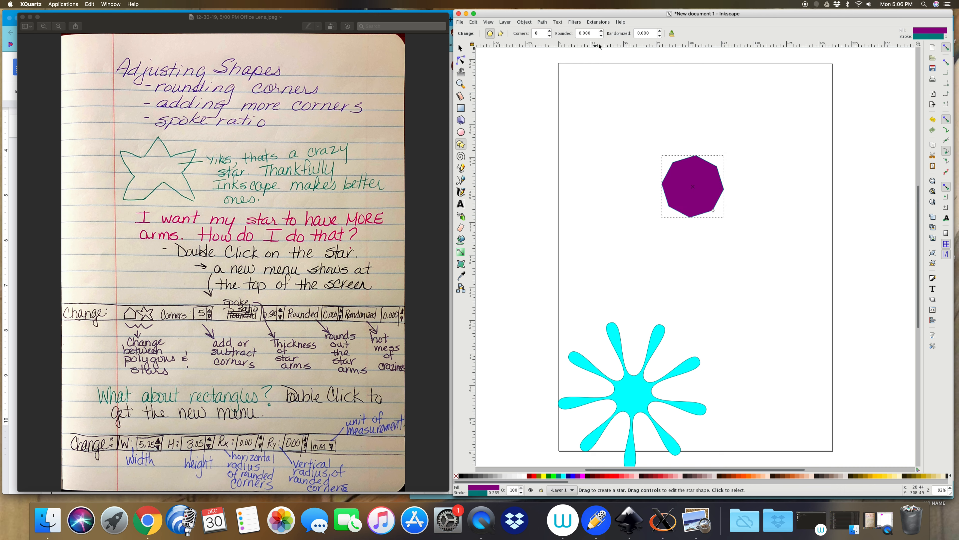
Step: Try positive and negative rounding on the purple octagon, settling on 0.190
click(601, 31)
click(601, 31)
click(602, 36)
click(602, 36)
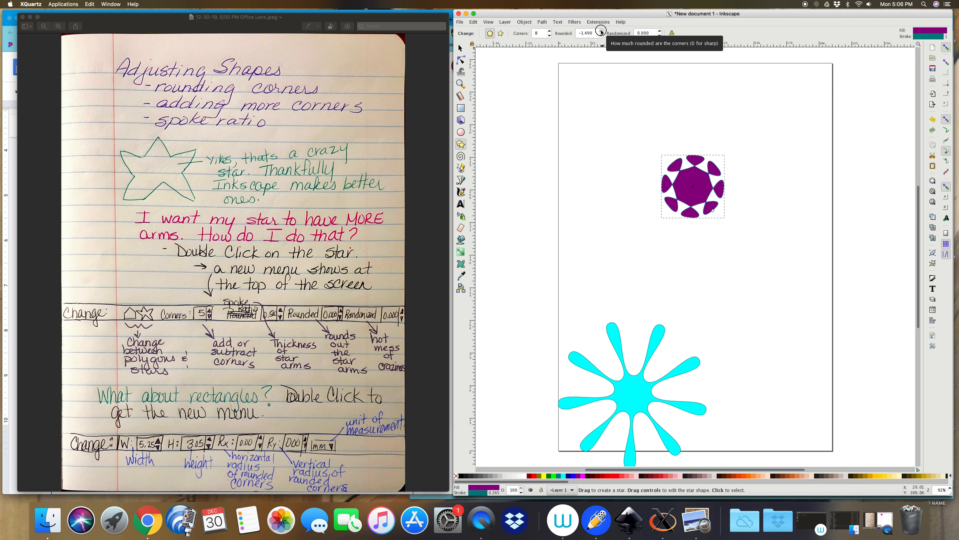
click(602, 31)
click(602, 36)
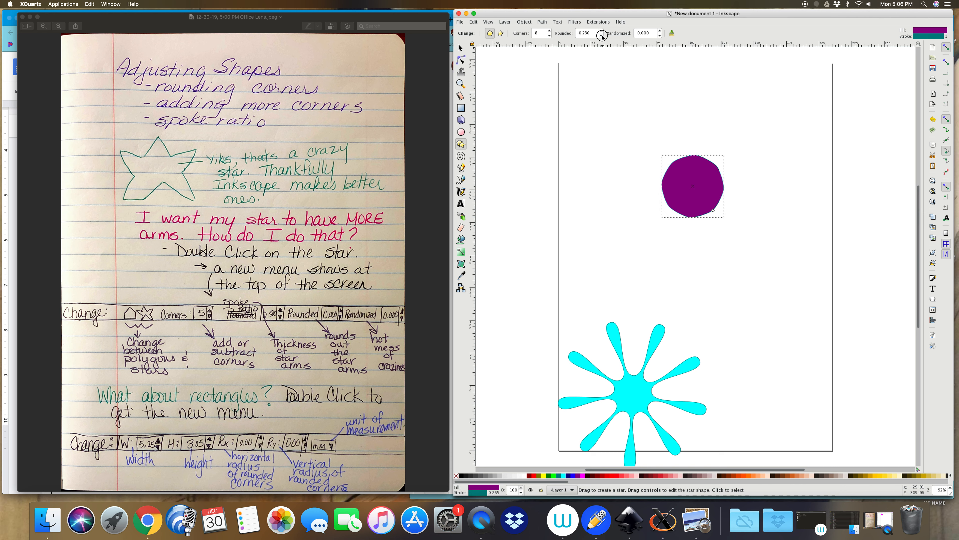
Step: Increase the purple polygon's randomization to about 1.1
click(660, 32)
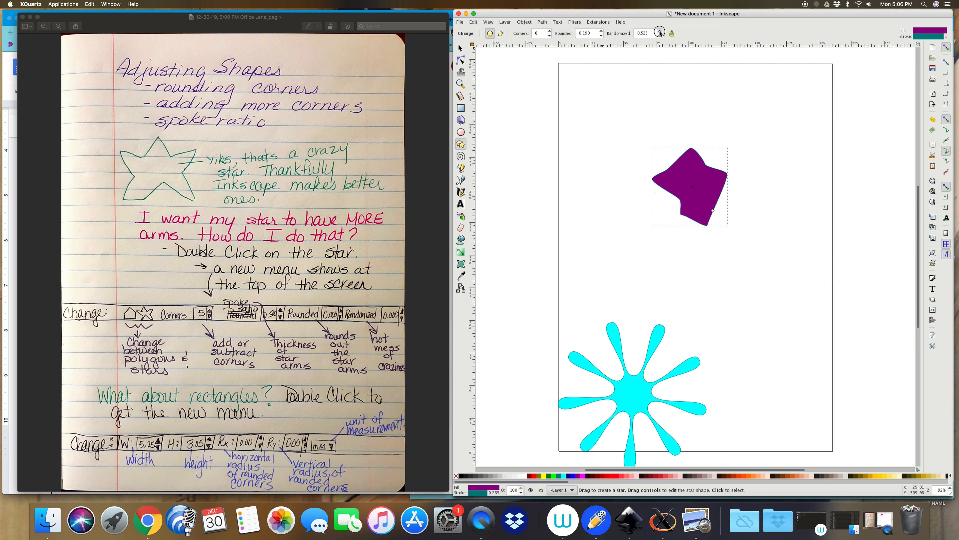
click(659, 32)
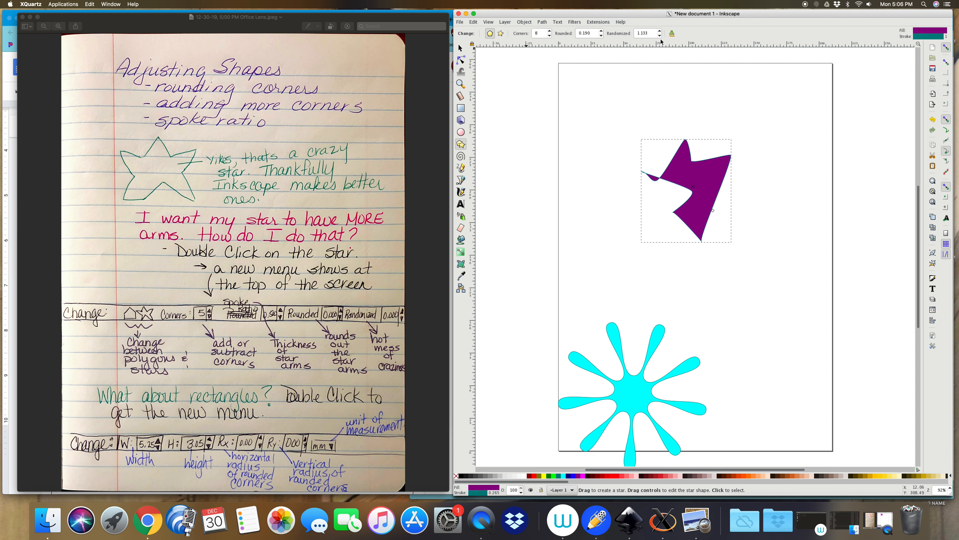
Step: Move the purple randomized polygon down to the page's lower-right corner, beside the cyan star
click(461, 48)
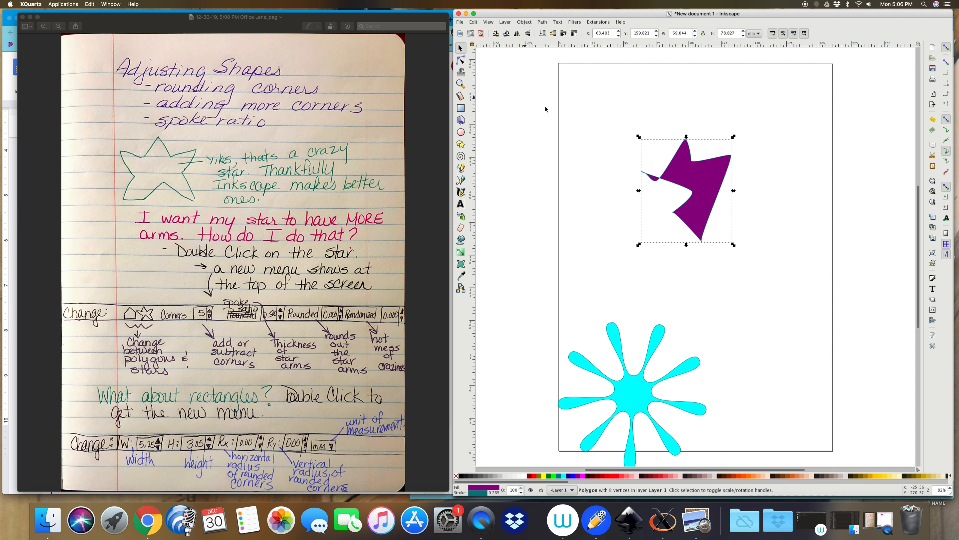
click(601, 115)
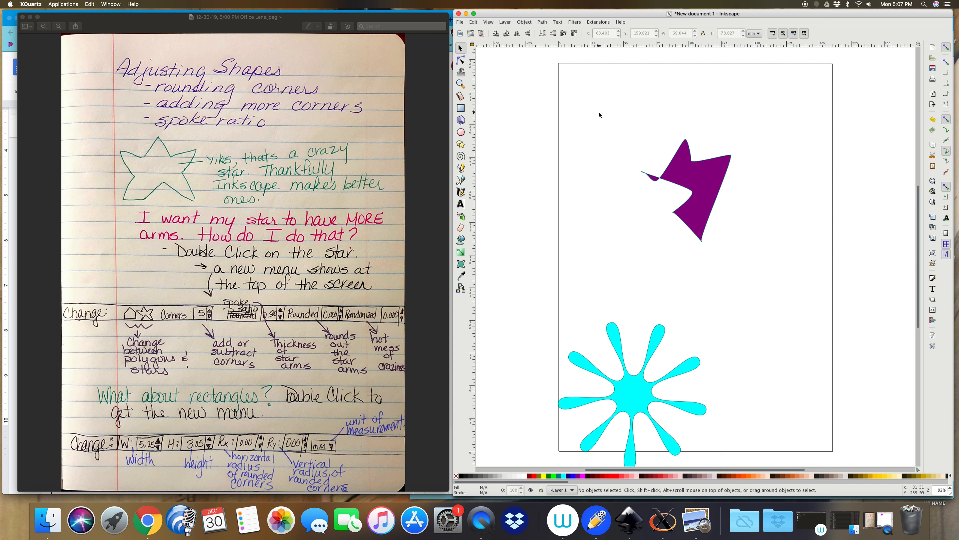
drag(684, 164, 768, 396)
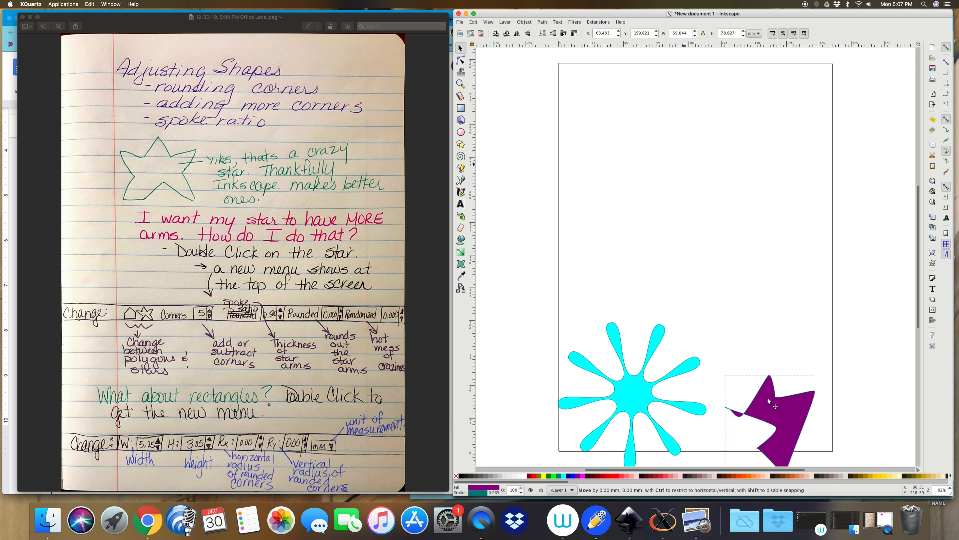
Step: Draw a rectangle about 87 mm wide and 45 mm high in the upper middle of the page
click(461, 108)
drag(631, 117, 744, 175)
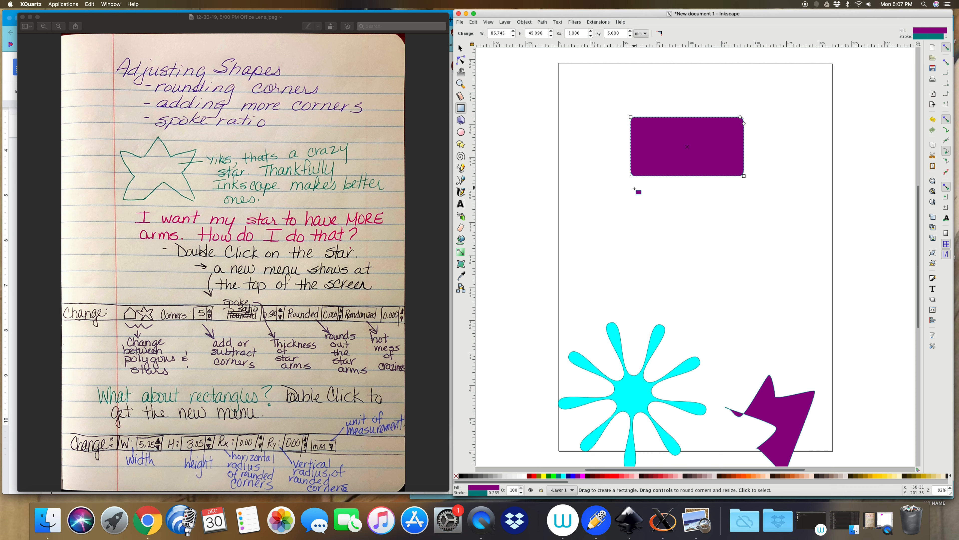
key(s)
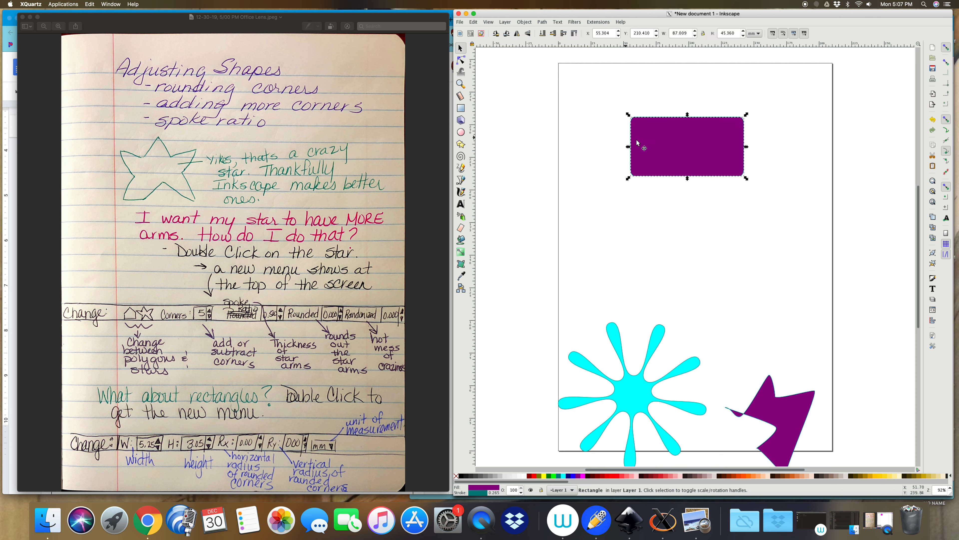
Step: Resize the purple rectangle to a width of 75 mm and a height of 30 mm
double_click(669, 139)
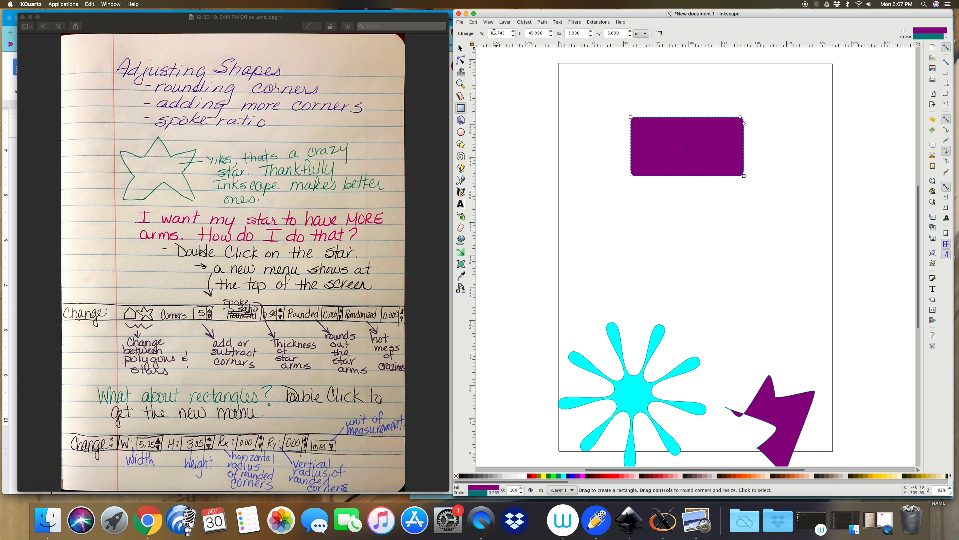
drag(507, 34, 477, 34)
text(75)
key(Tab)
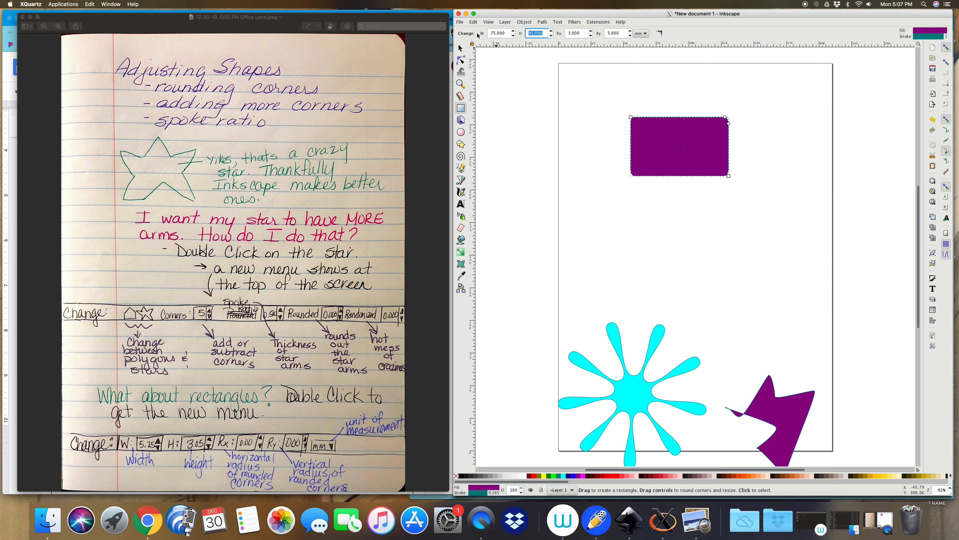
text(30)
key(Tab)
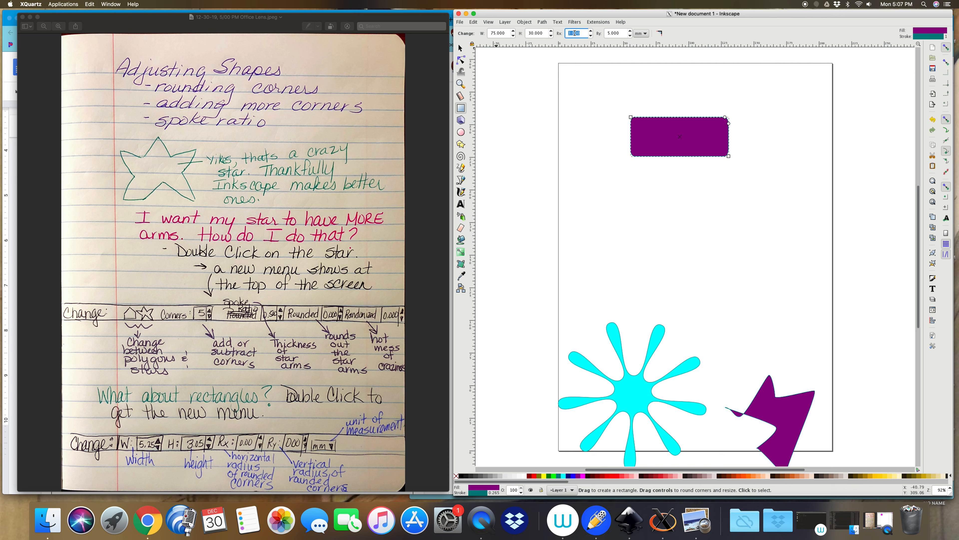
Step: Set the rectangle's horizontal and vertical corner radii to 0 so its corners are square, and deselect it
text(0)
key(Return)
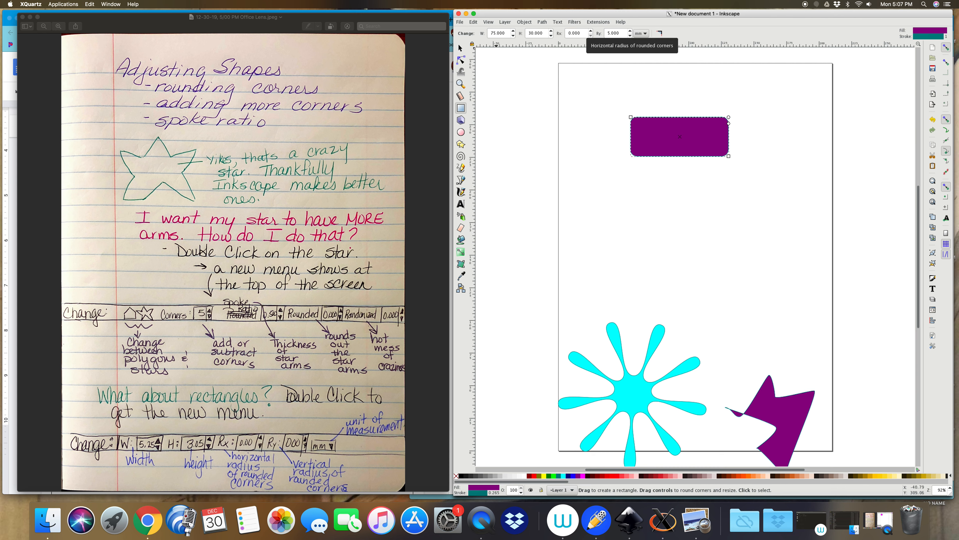
double_click(620, 33)
text(0)
click(612, 80)
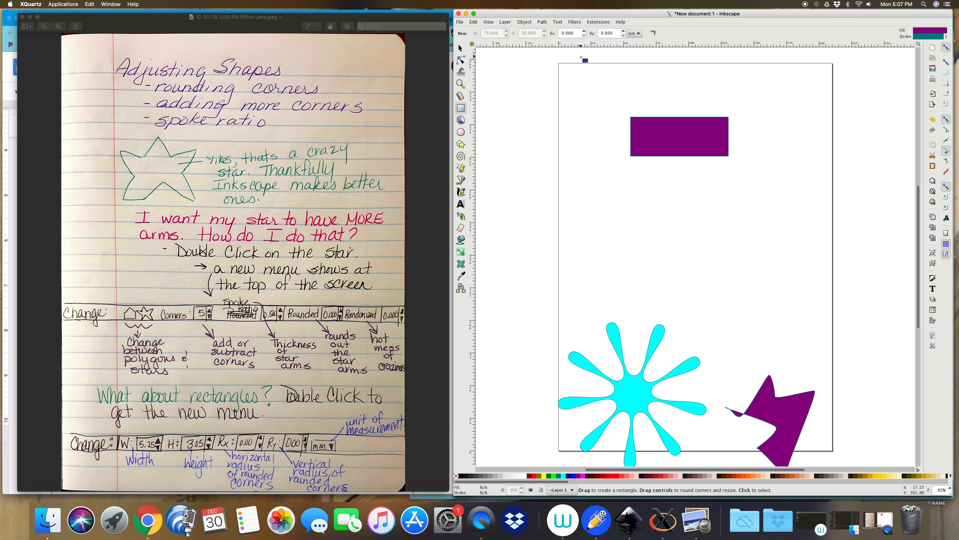
click(585, 32)
click(584, 32)
click(585, 31)
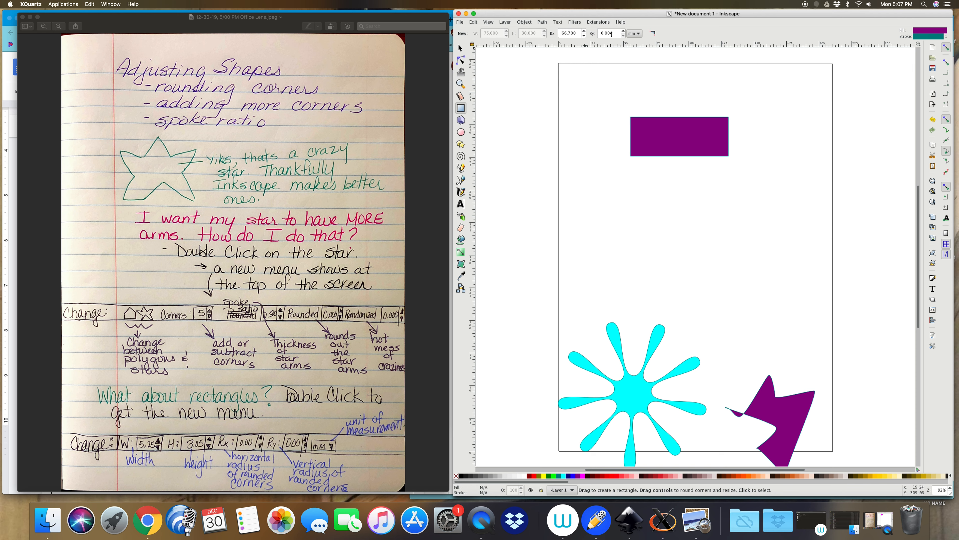
Step: Round the purple rectangle's corners with a horizontal radius of 12.8 mm and a vertical radius of 15 mm
click(657, 133)
click(592, 33)
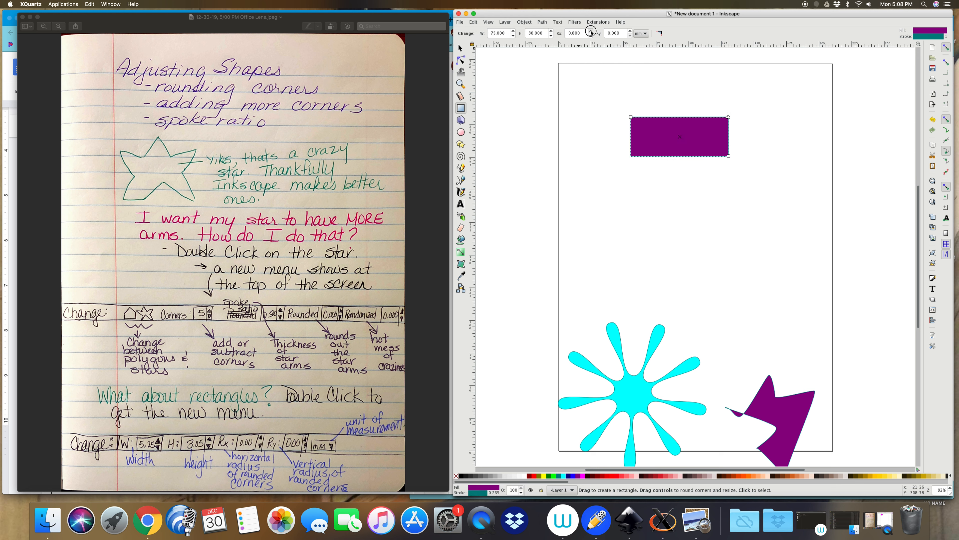
click(630, 31)
click(630, 31)
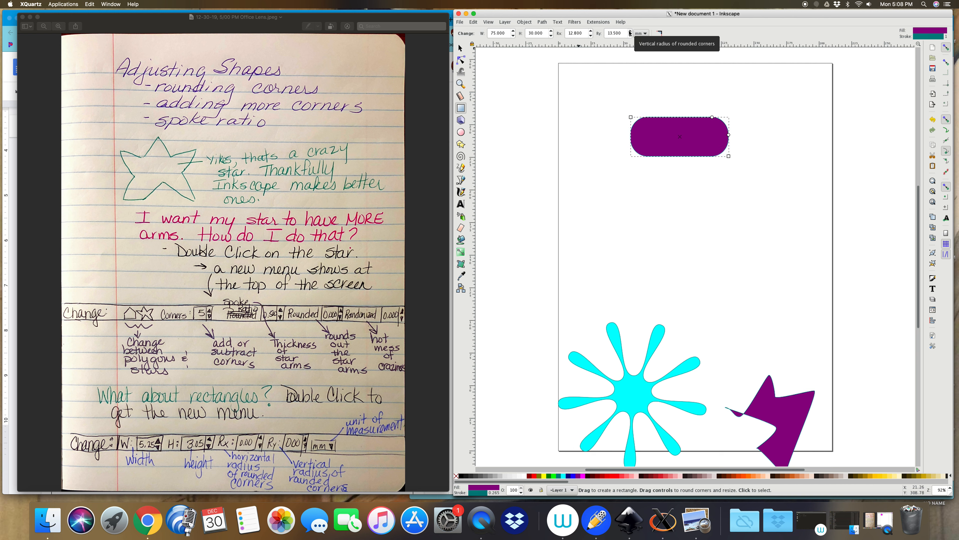
drag(729, 135, 728, 150)
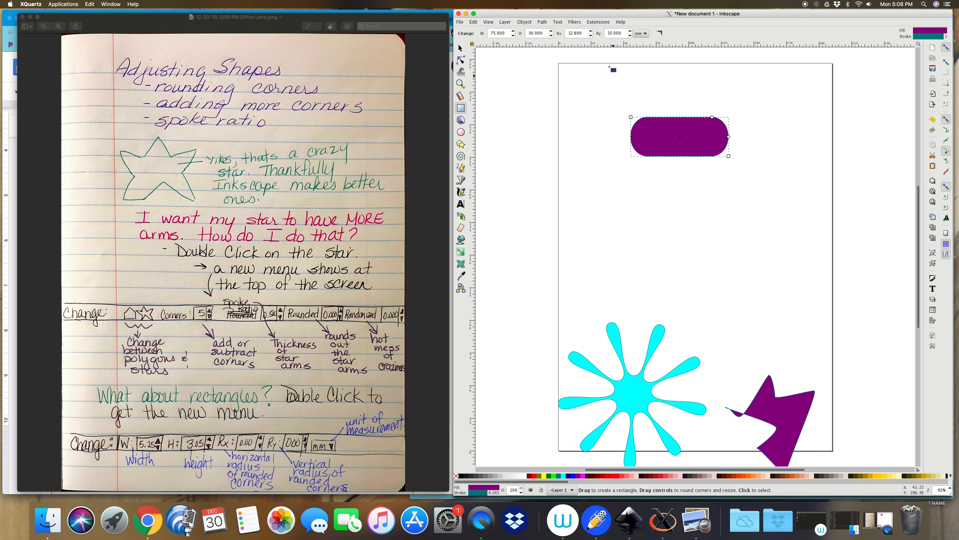
Step: Reduce the rectangle's horizontal corner radius to about 8.8 mm and fill the shape with green
click(579, 33)
mouse_move(712, 117)
mouse_down()
mouse_move(670, 118)
mouse_move(717, 118)
mouse_up()
click(550, 477)
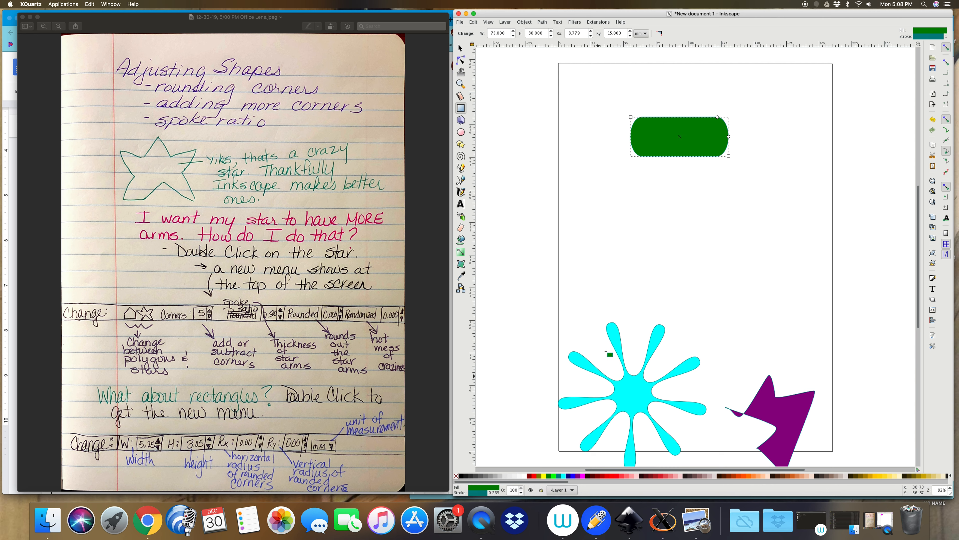
click(460, 48)
click(583, 103)
Step: Draw an ellipse about 82 by 63 mm below the green rectangle and raise its magenta fill's alpha to 251
click(461, 132)
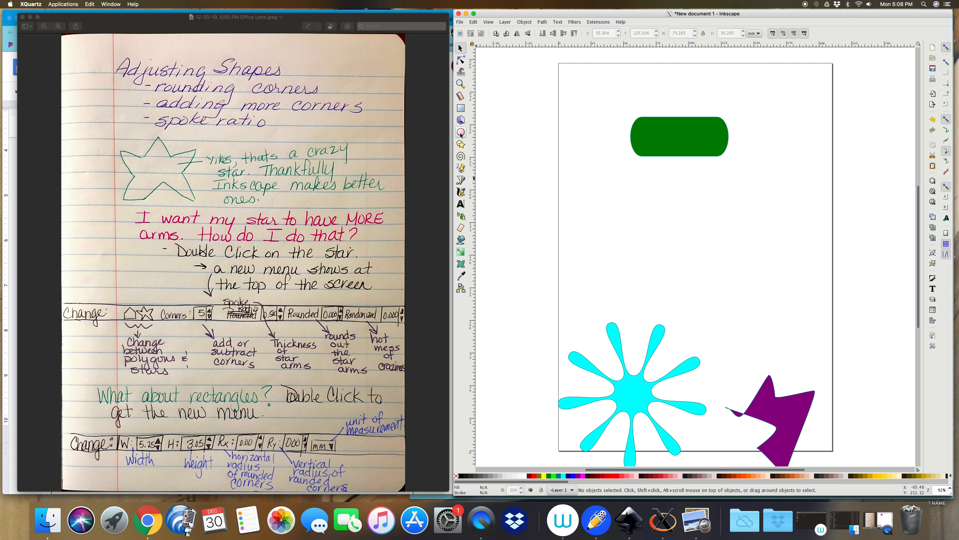
drag(645, 204, 752, 285)
right_click(751, 285)
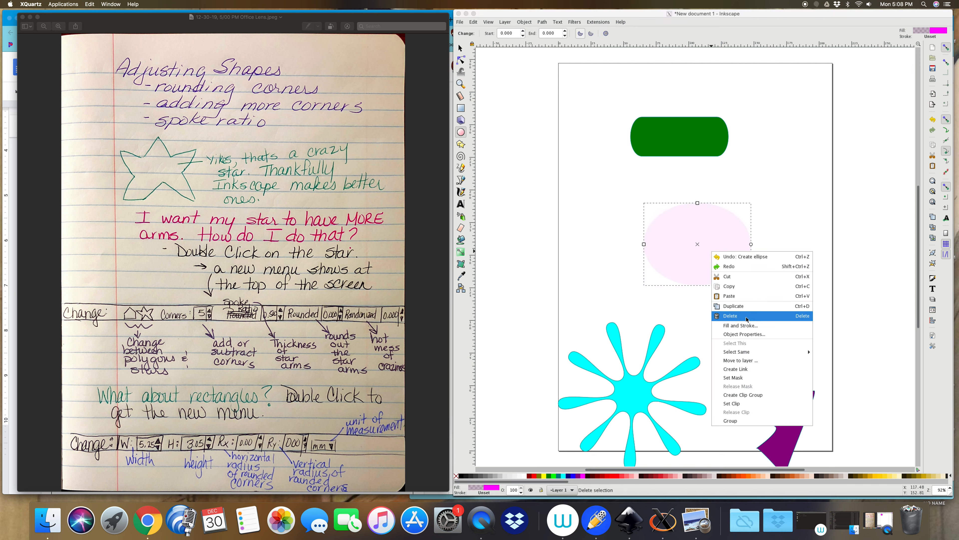
click(741, 325)
click(886, 118)
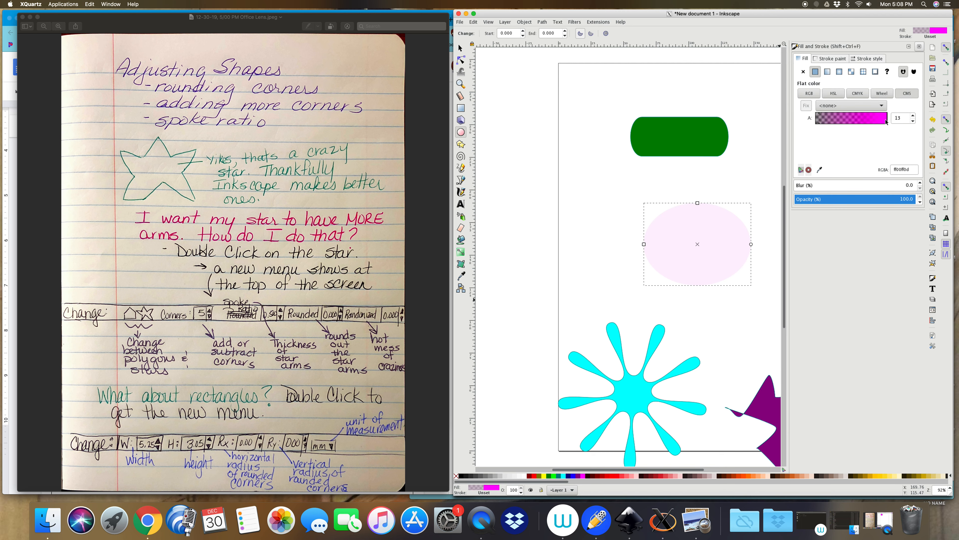
click(598, 244)
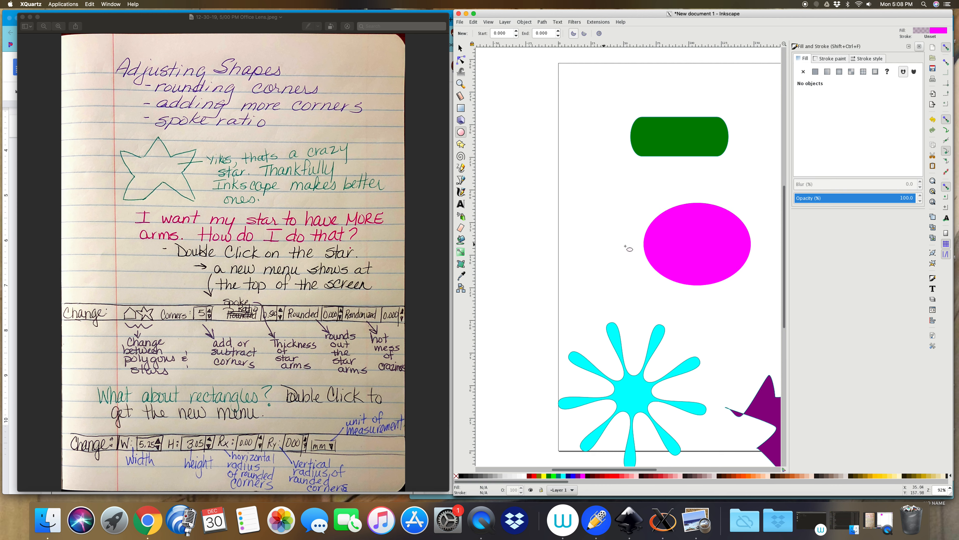
Step: Move the magenta ellipse up and to the left, just below the green rectangle
drag(697, 245, 663, 236)
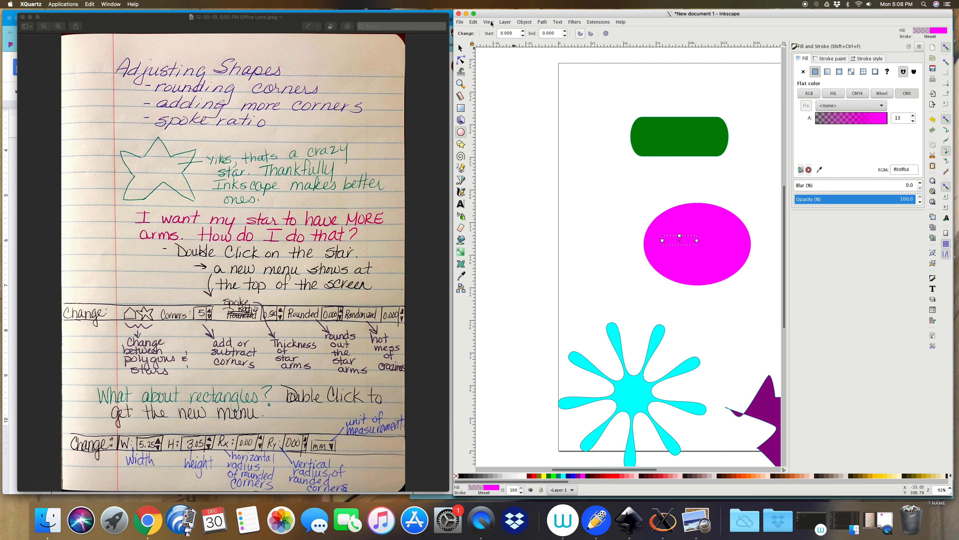
key(Escape)
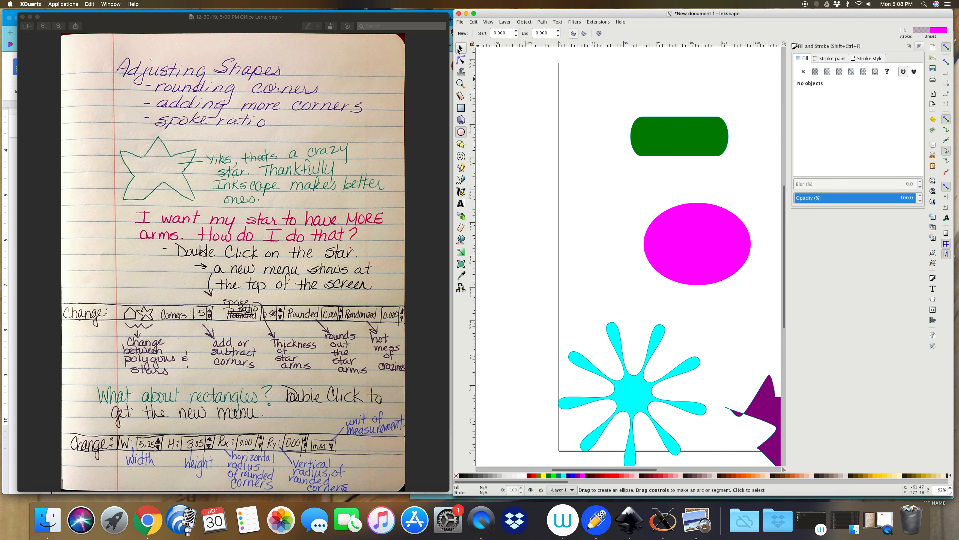
key(s)
mouse_move(671, 210)
mouse_down()
mouse_move(680, 224)
mouse_move(656, 207)
mouse_up()
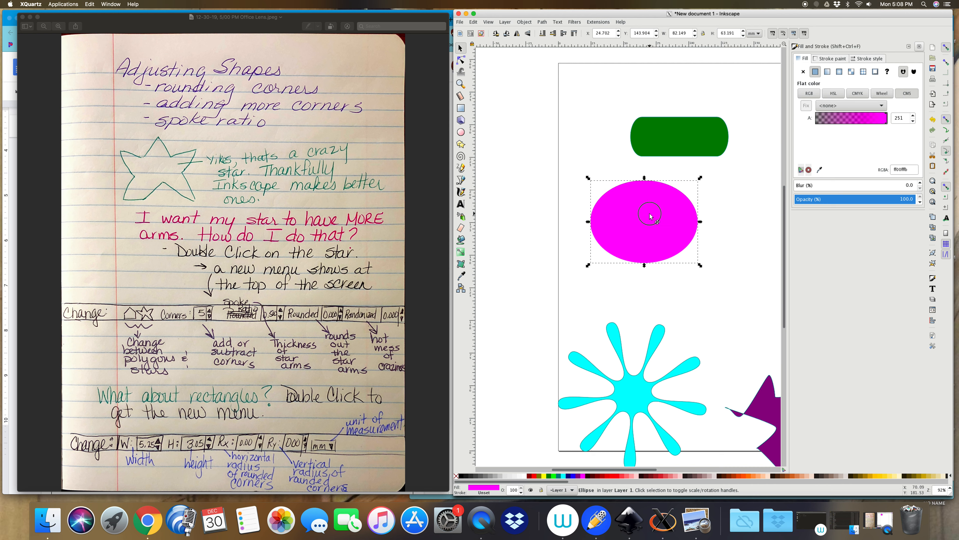
Step: Try a start angle of 2 on the magenta ellipse, then open it into a segment from about 35 to 331 degrees
double_click(651, 216)
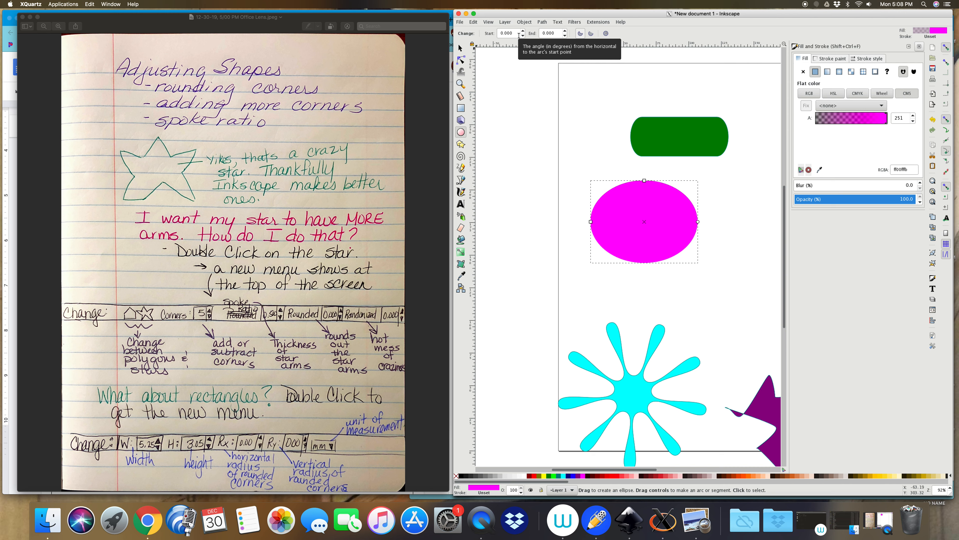
double_click(499, 34)
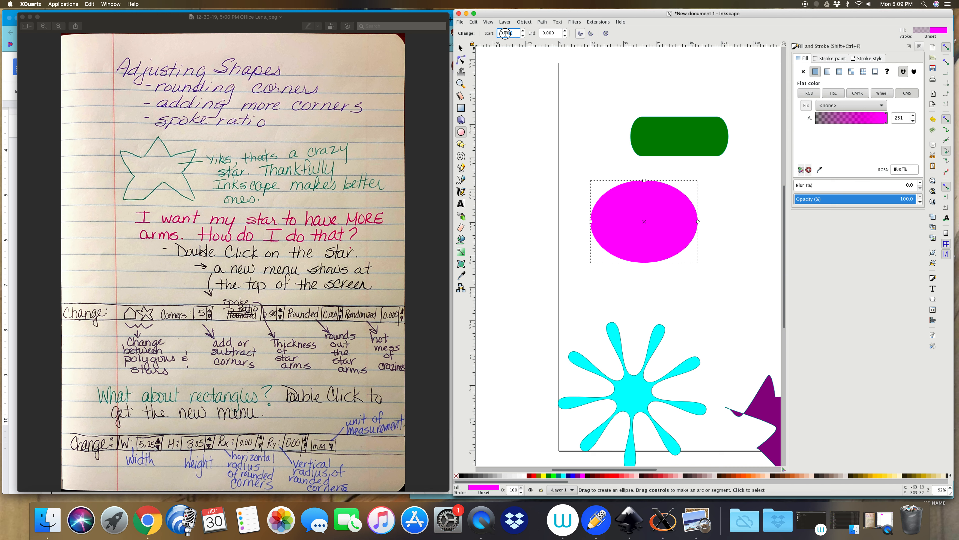
text(2)
key(Return)
drag(697, 223, 689, 247)
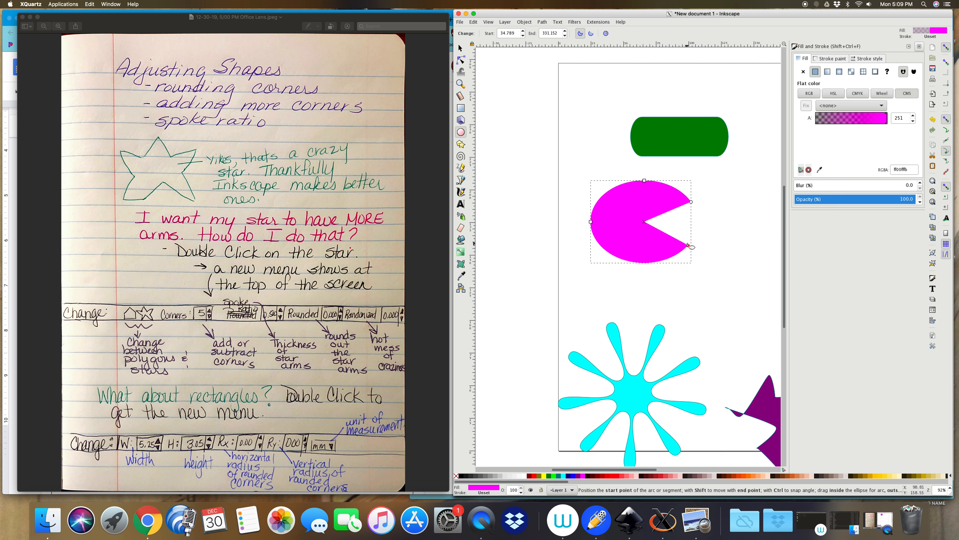
Step: Switch the ellipse segment to an unclosed arc, then restore the whole ellipse
click(591, 36)
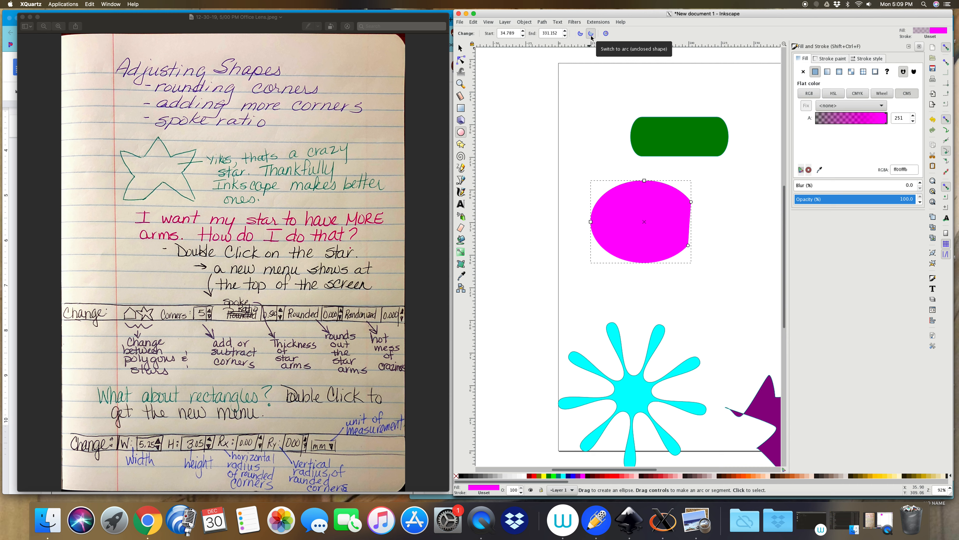
click(606, 34)
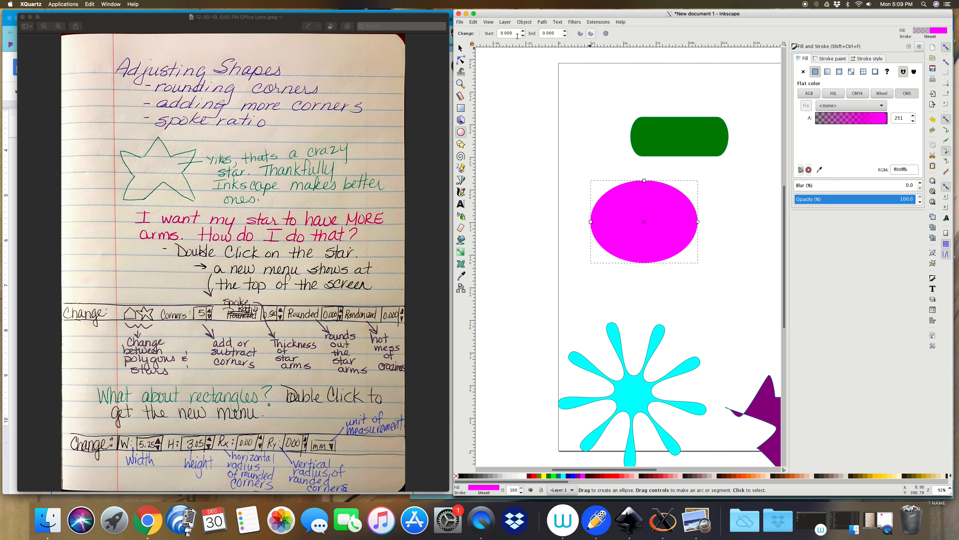
Step: Adjust the ellipse's start and end angles to make an unclosed arc from about 140 to 310 degrees
click(523, 32)
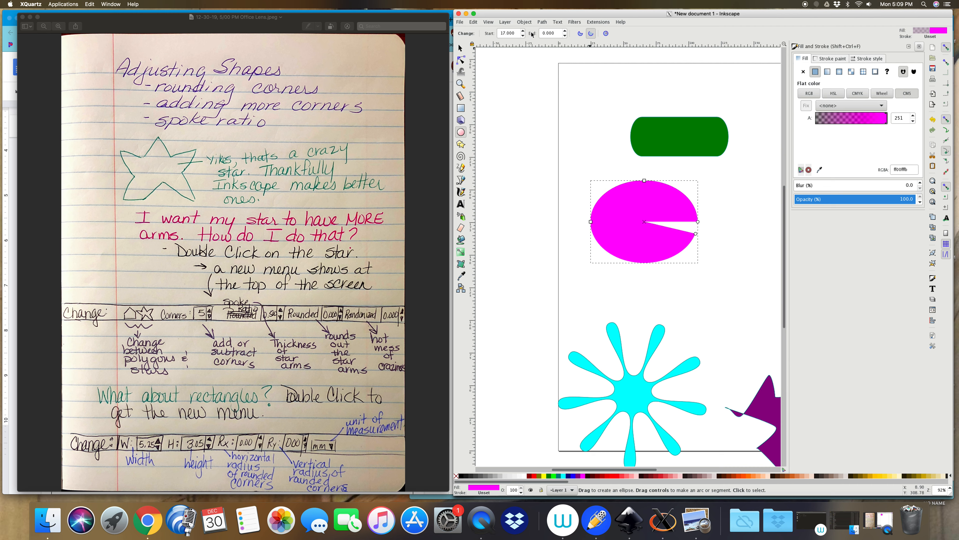
click(566, 36)
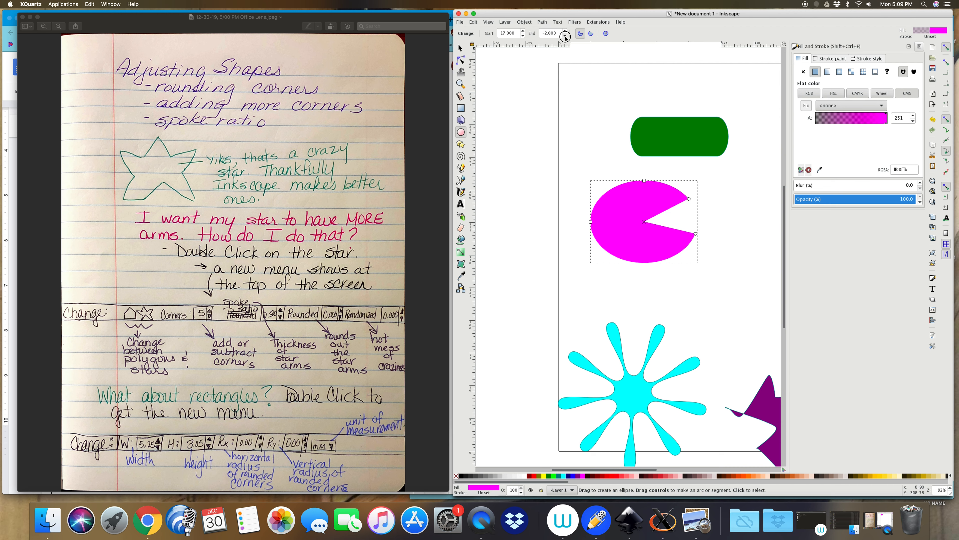
drag(696, 234, 631, 233)
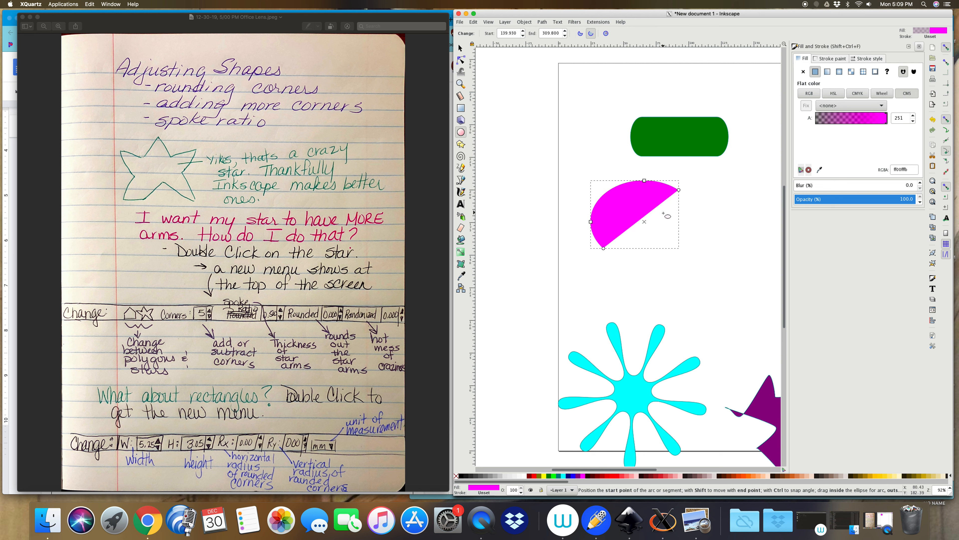